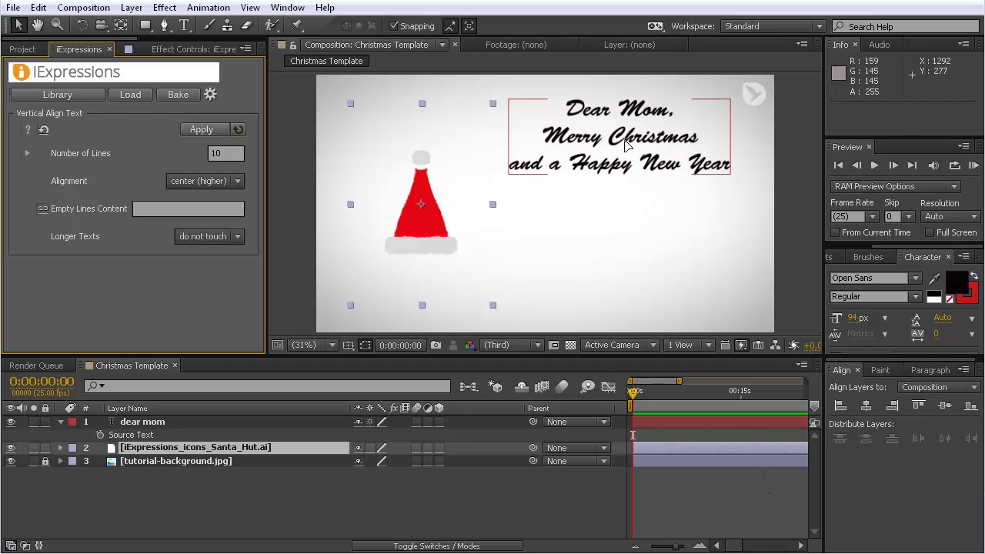
Step: Drag the Dear Mom text down to the card's vertical centre, then deselect it
left_click_drag(627, 146, 627, 204)
left_click(767, 226)
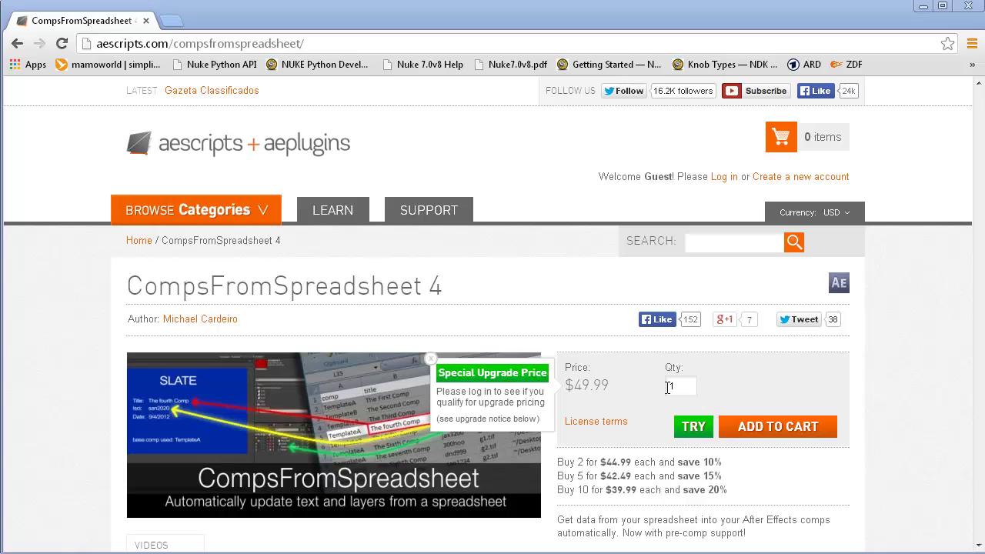
mouse_move(121, 269)
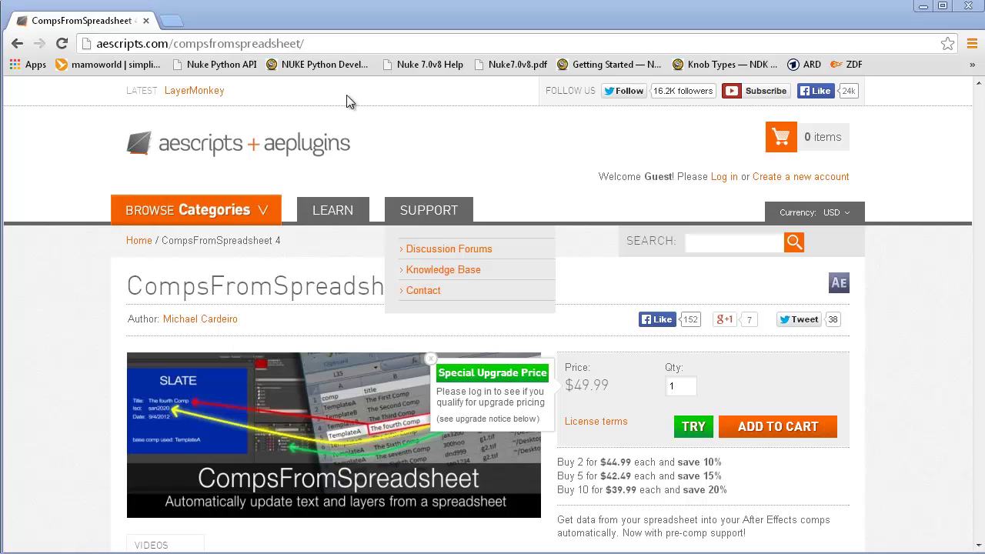
left_click_drag(304, 43, 52, 45)
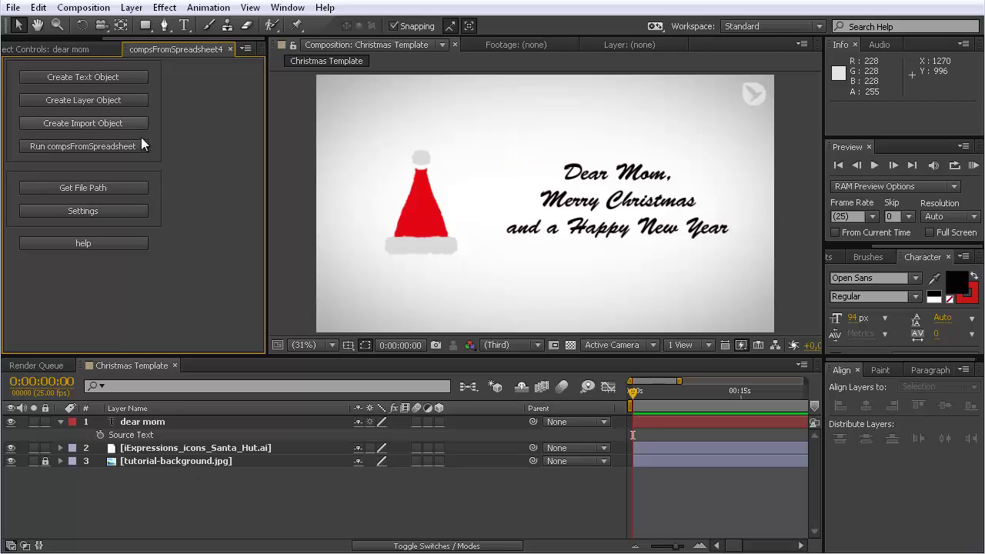
left_click(143, 424)
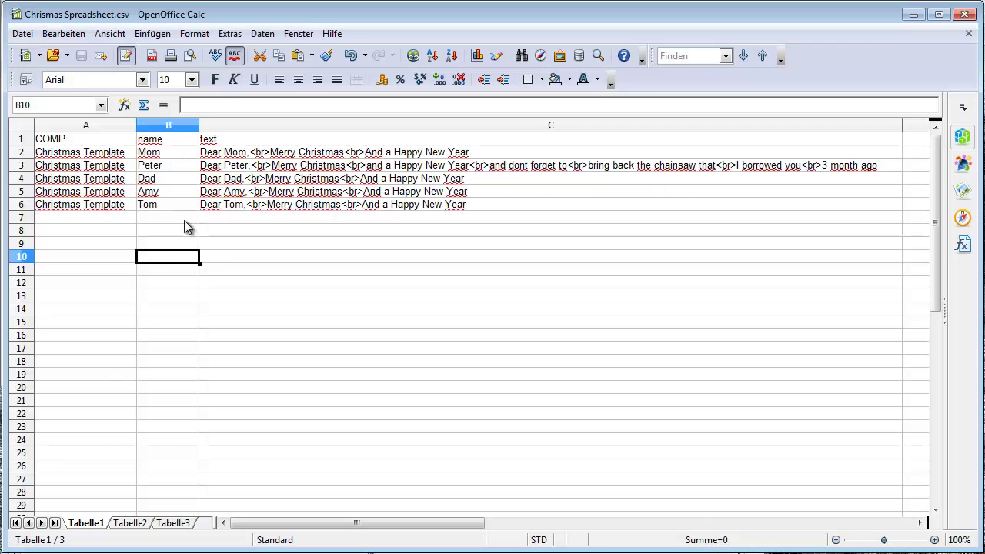
left_click(224, 139)
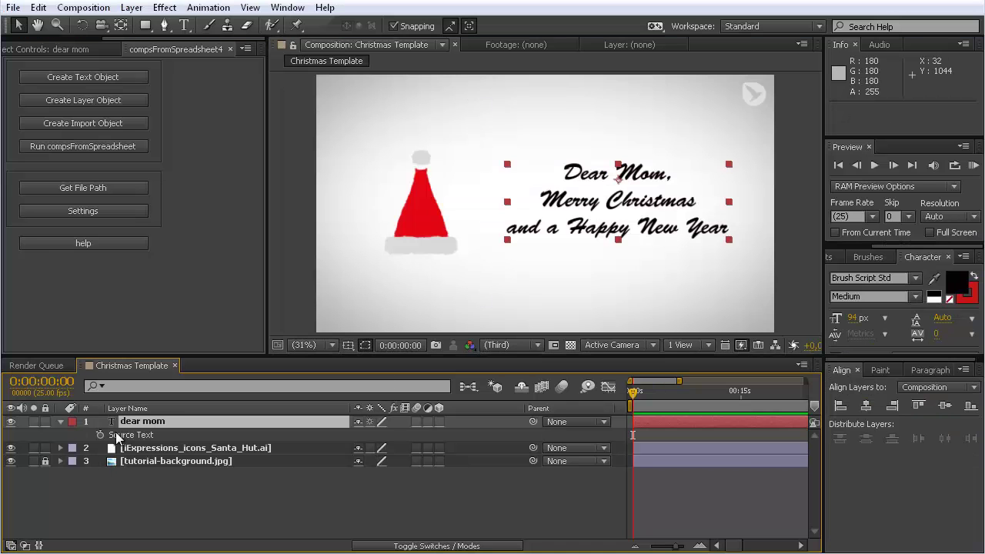
Step: Rename the dear mom text layer to ^text, then show the Project panel's items
left_click(159, 423)
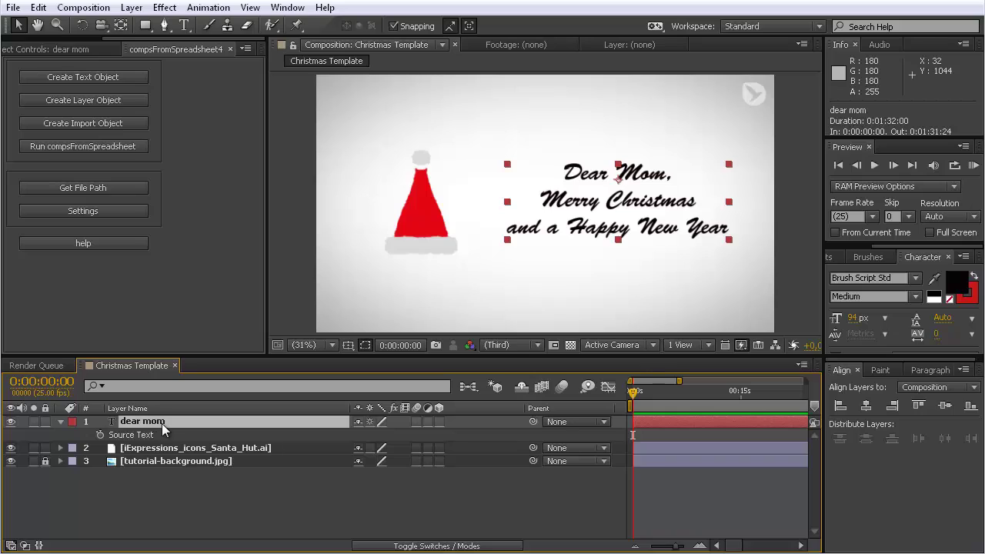
key("ctrl+a")
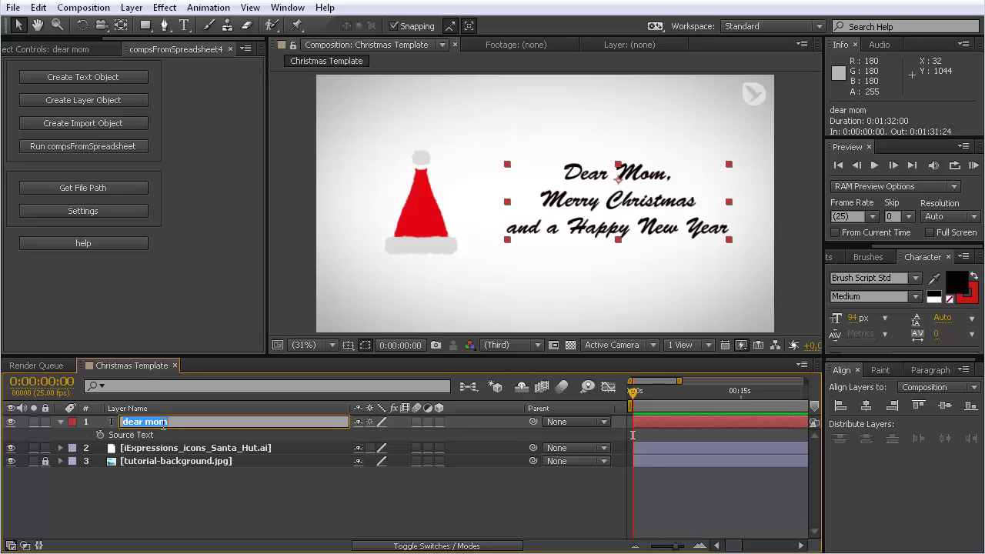
type("^text")
left_click(187, 499)
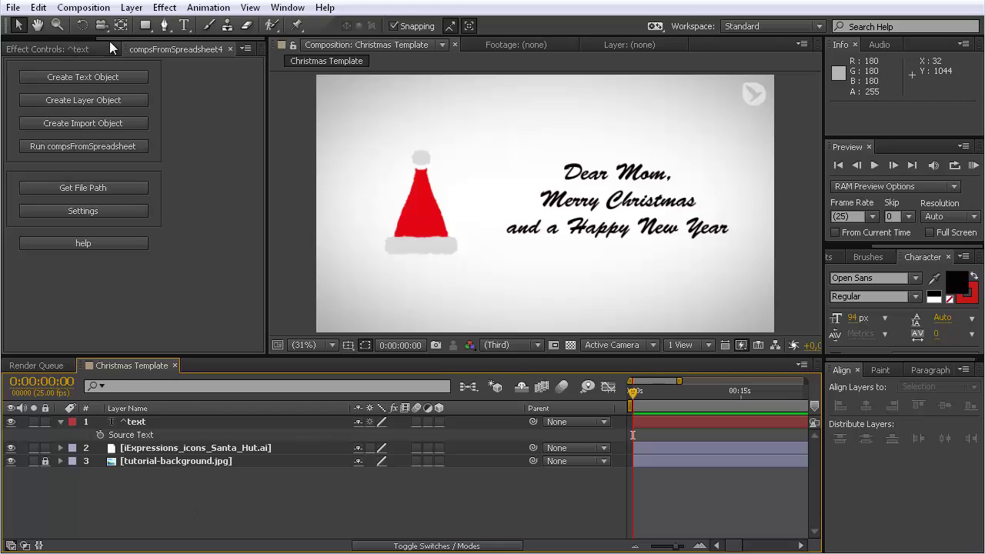
left_click_drag(116, 39, 24, 43)
left_click(22, 50)
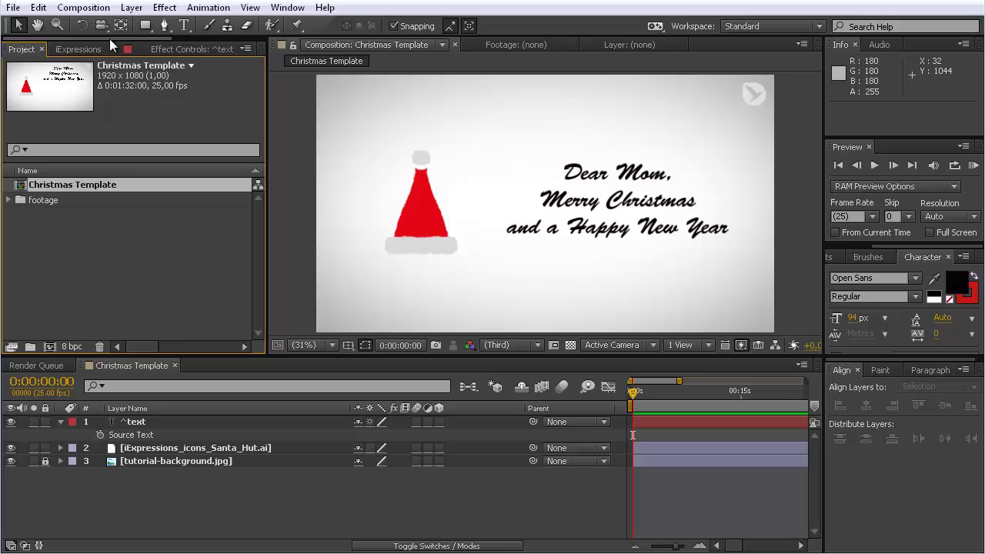
Step: Run compsFromSpreadsheet with Chrismas Spreadsheet.csv as the data file
left_click_drag(109, 39, 205, 37)
left_click(192, 47)
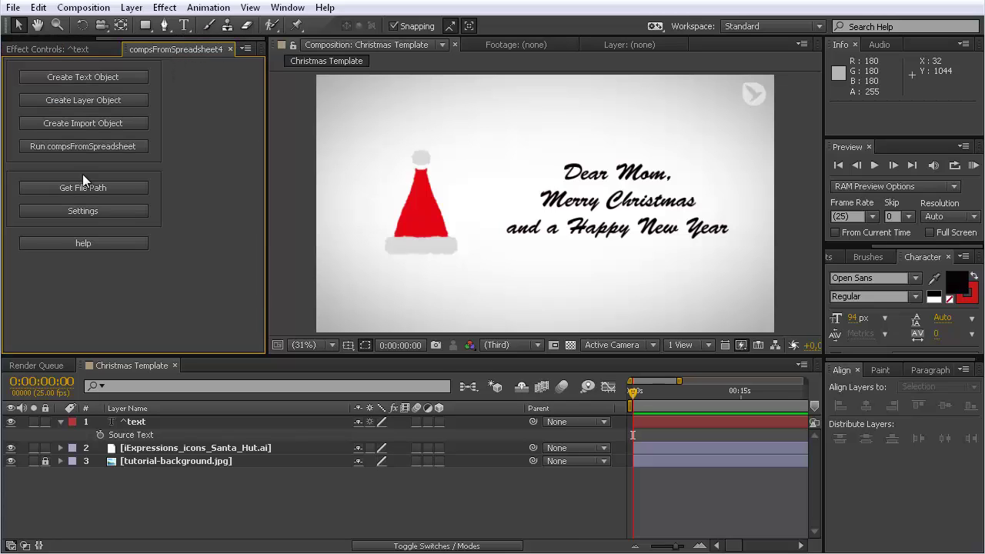
left_click(58, 146)
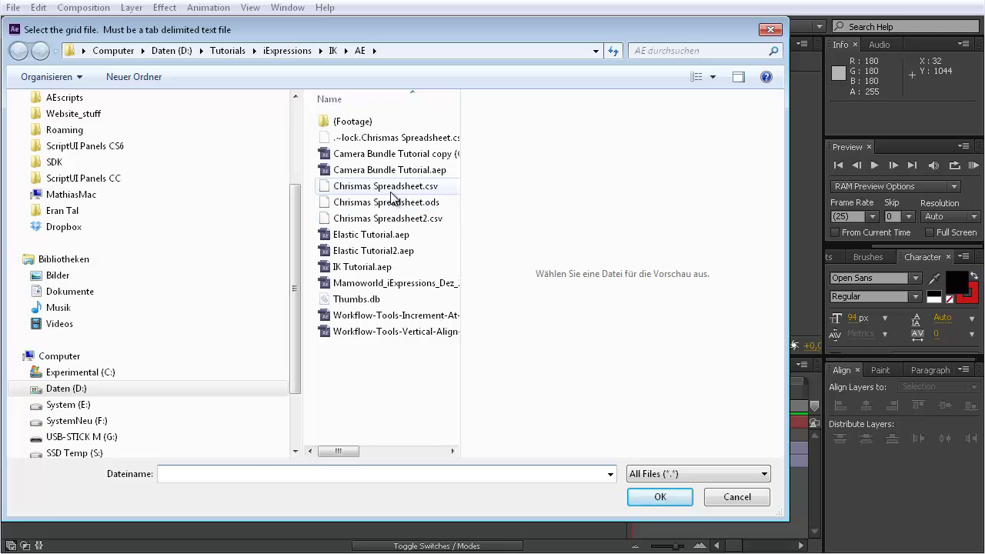
left_click(393, 190)
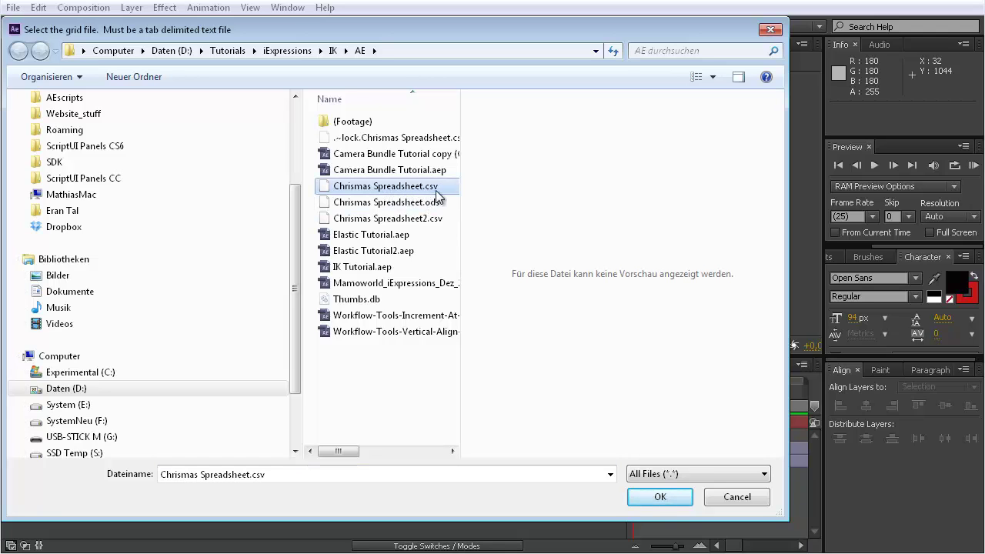
left_click(661, 494)
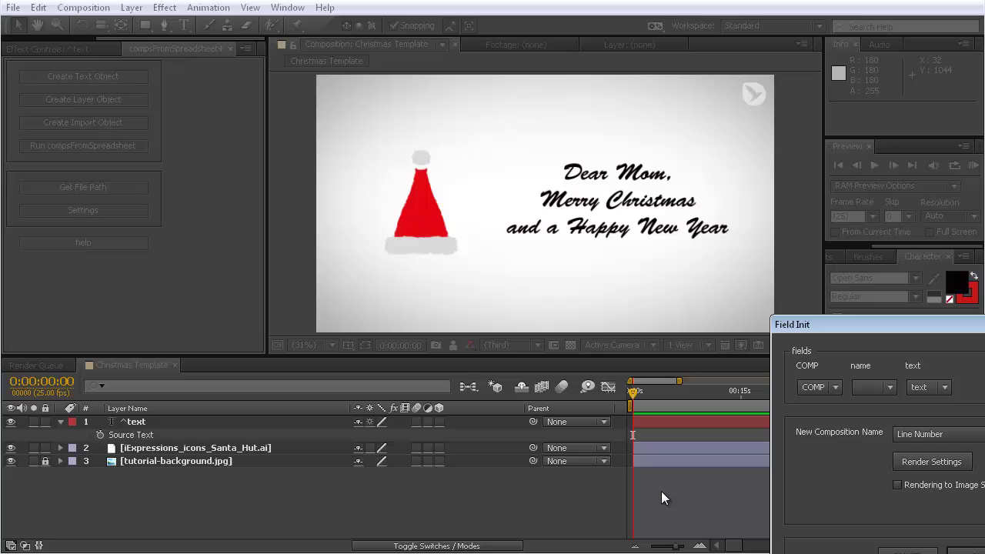
Step: Set New Composition Name to FROM SPREADSHEET | name and confirm the field setup
left_click_drag(945, 332, 595, 161)
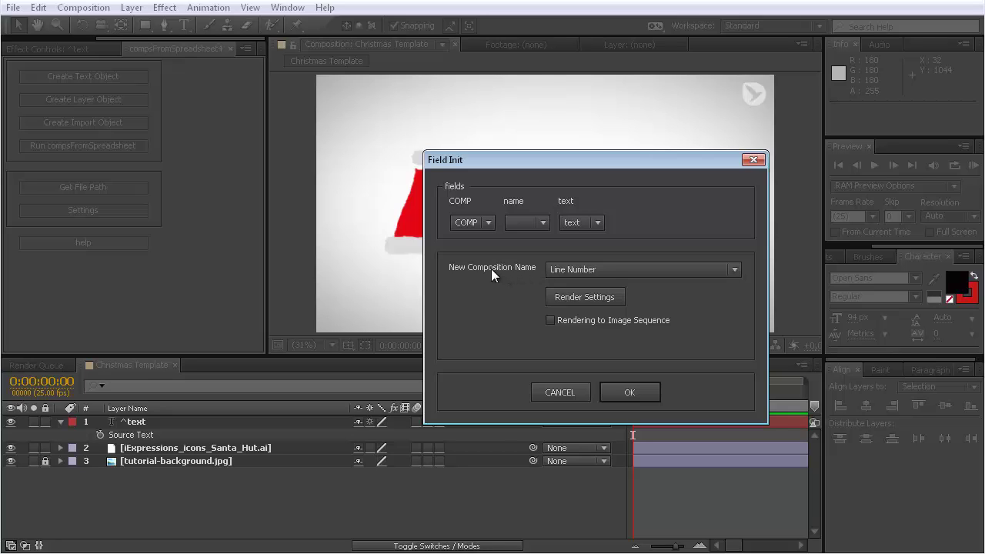
left_click(611, 270)
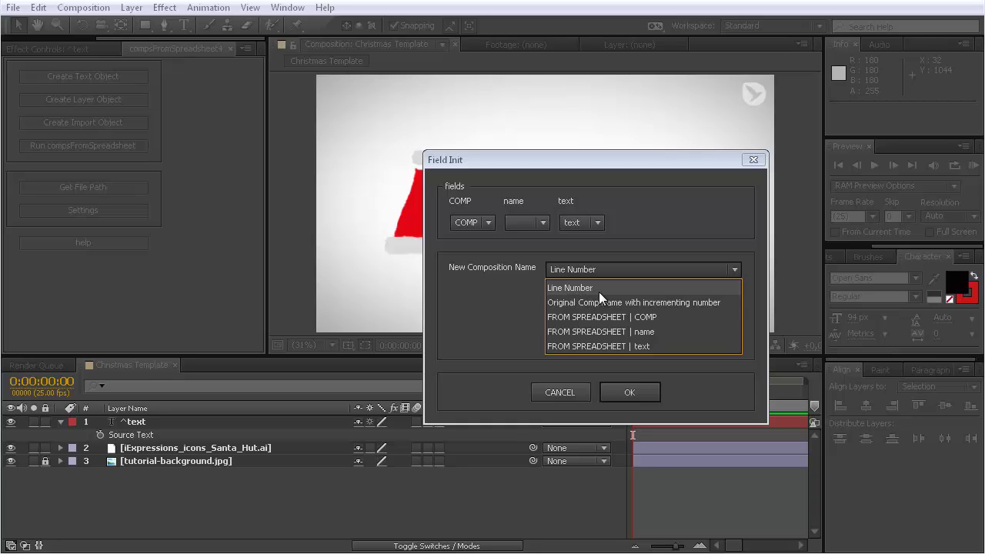
left_click(609, 332)
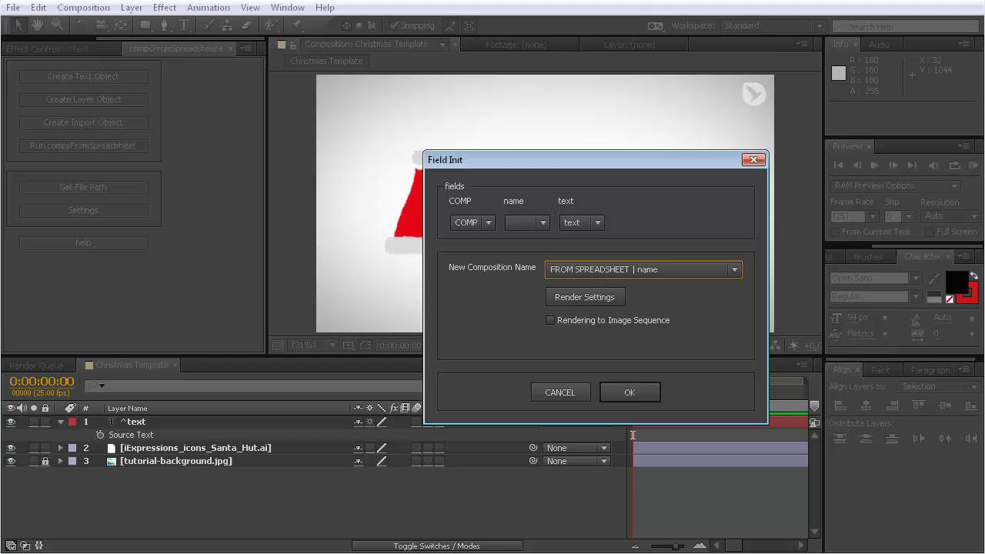
key("alt+Tab")
left_click(627, 394)
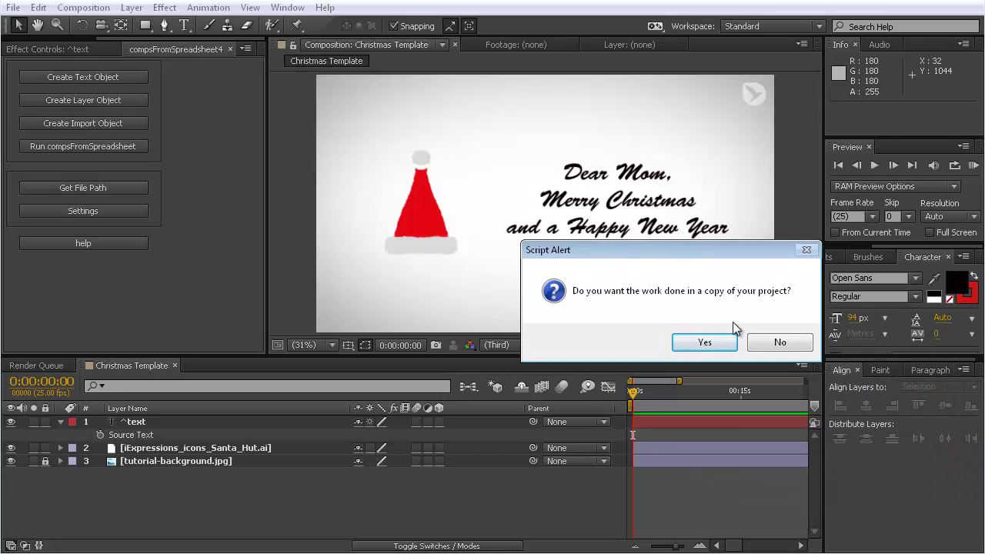
Step: Generate the comps in the current project and browse the compsFromSpreadsheet folder's five comps
left_click(786, 345)
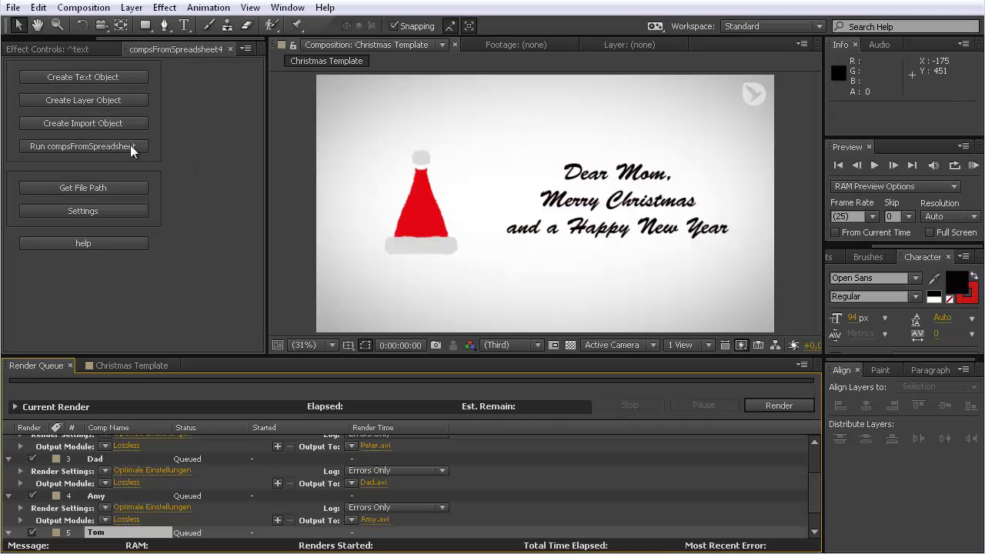
left_click_drag(111, 37, 21, 45)
left_click(21, 44)
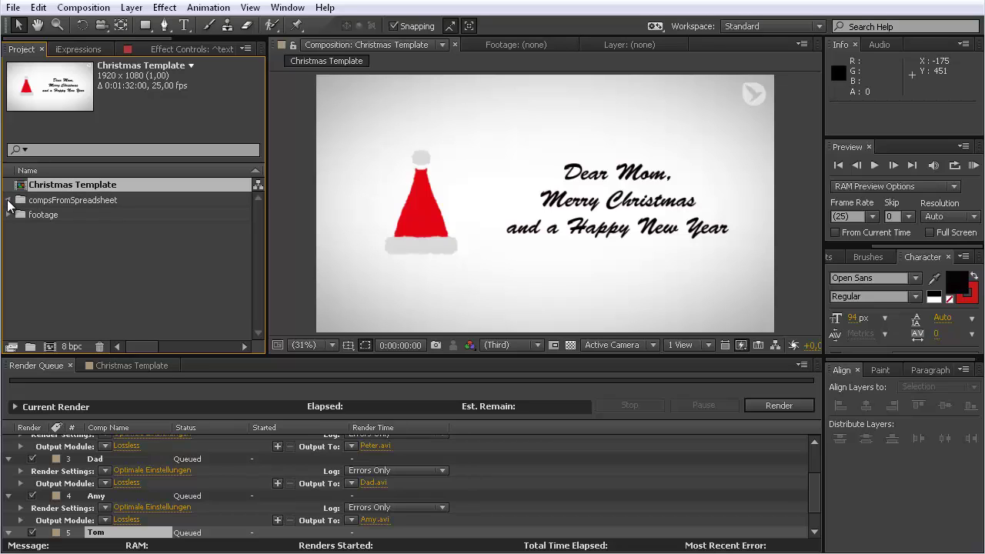
left_click(8, 201)
left_click(54, 216)
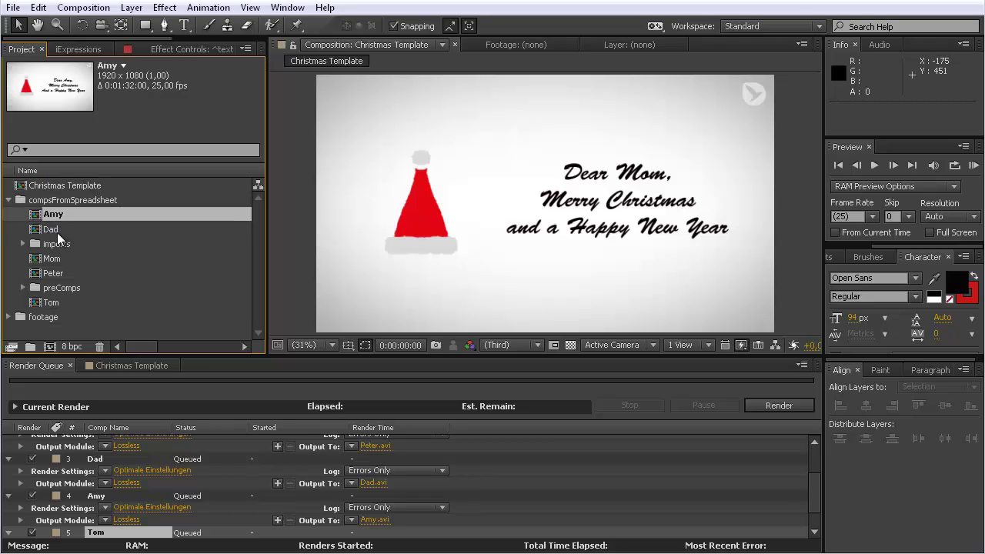
left_click(54, 229)
left_click(54, 258)
left_click(53, 273)
left_click(56, 303)
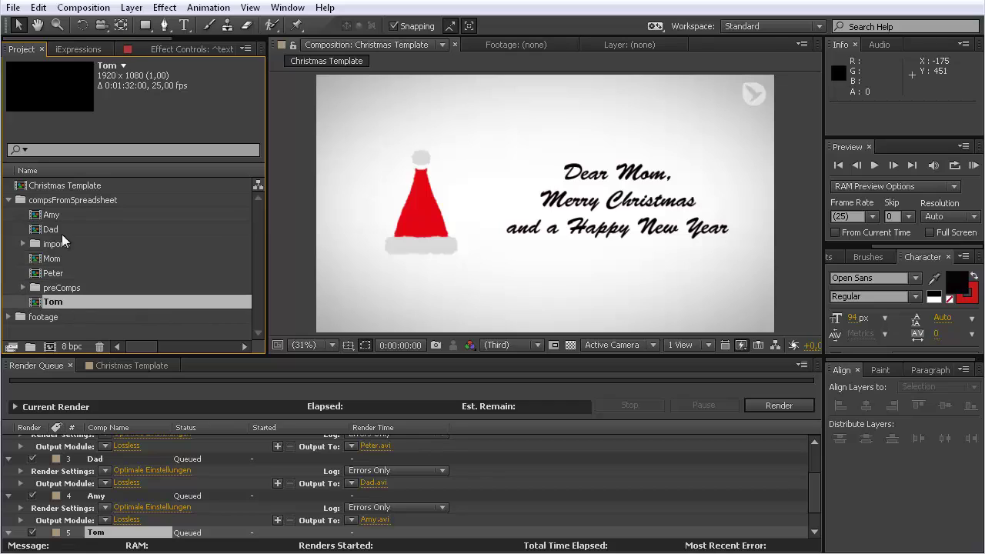
Step: Open the Amy, Dad and Peter comps and shift Peter's long greeting lower
double_click(59, 213)
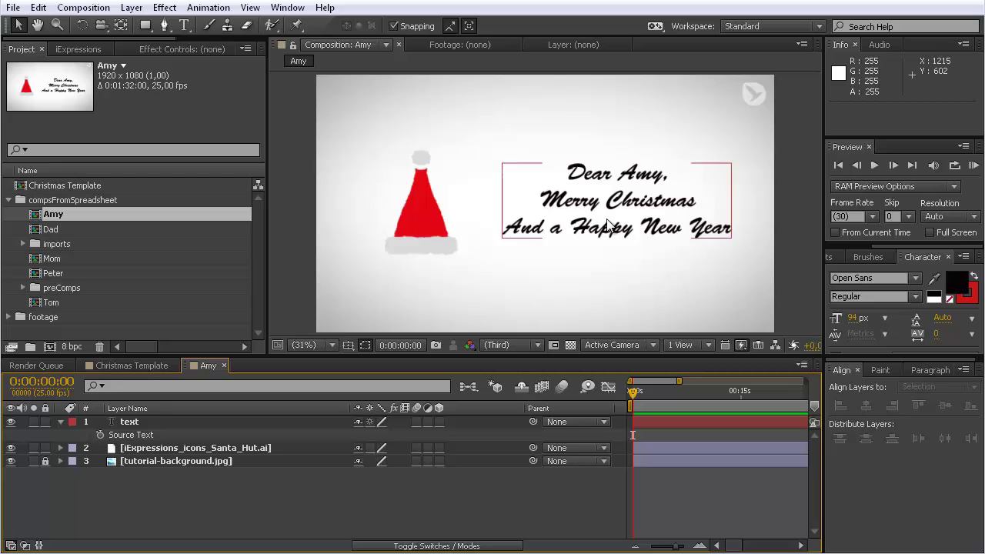
double_click(47, 229)
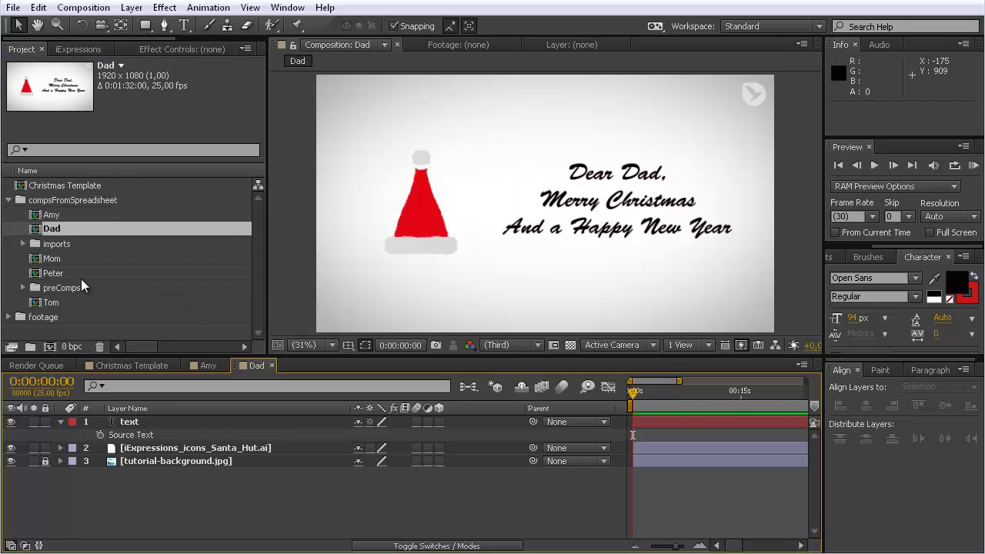
double_click(52, 273)
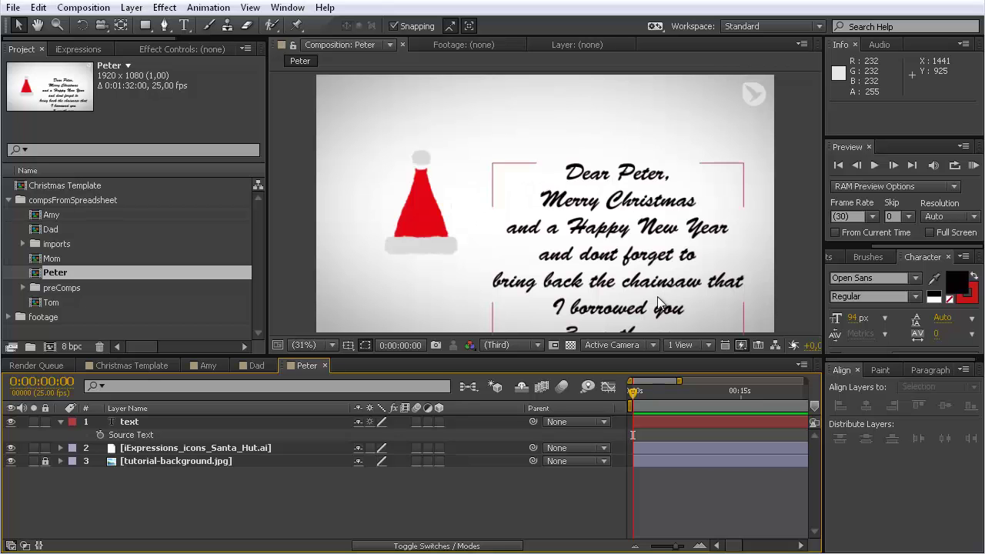
left_click_drag(653, 260, 660, 323)
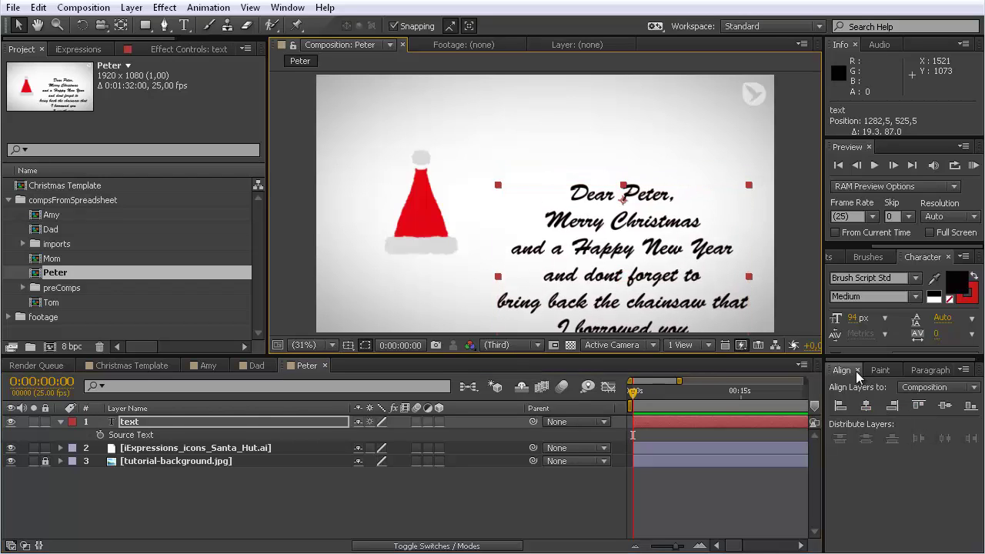
Step: Align Peter's greeting to vertical centre, then delete the compsFromSpreadsheet folder
left_click(944, 406)
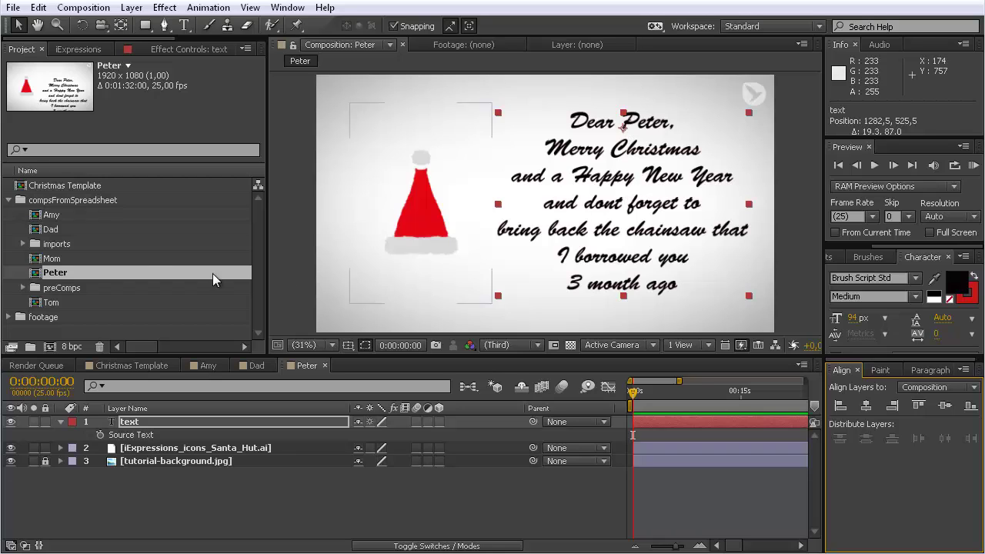
left_click(79, 202)
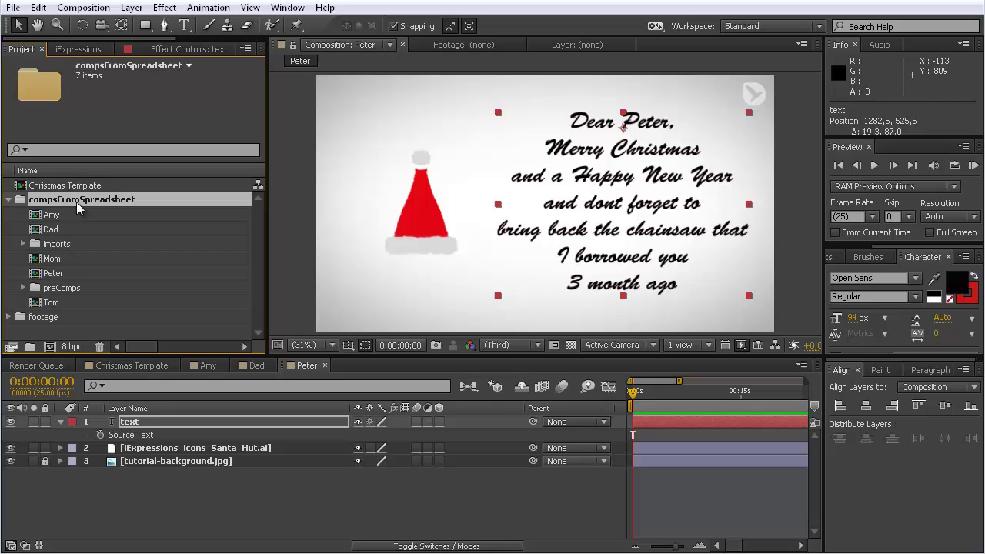
key("Delete")
Step: Confirm the folder deletion, select Christmas Template's ^text layer and show the iExpressions panel
left_click(564, 294)
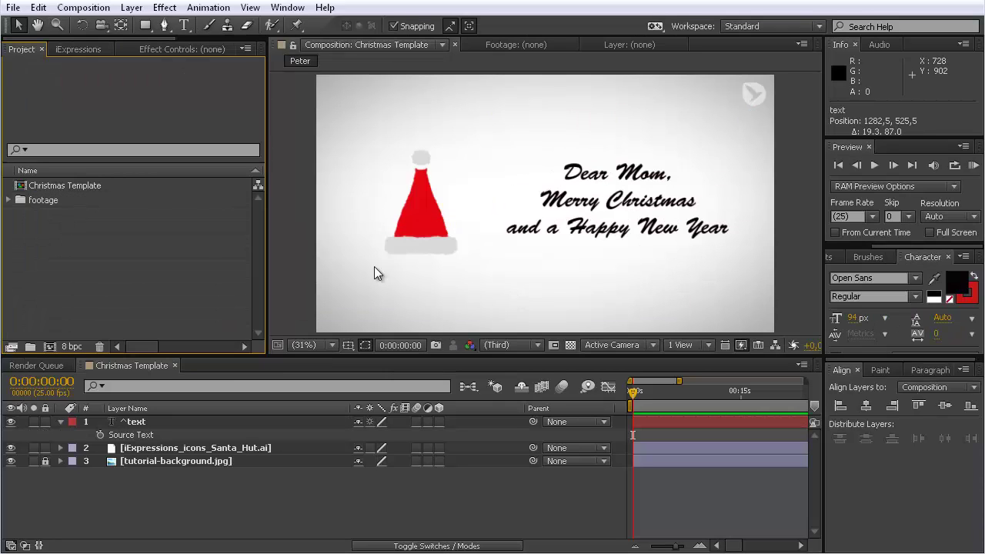
left_click(79, 185)
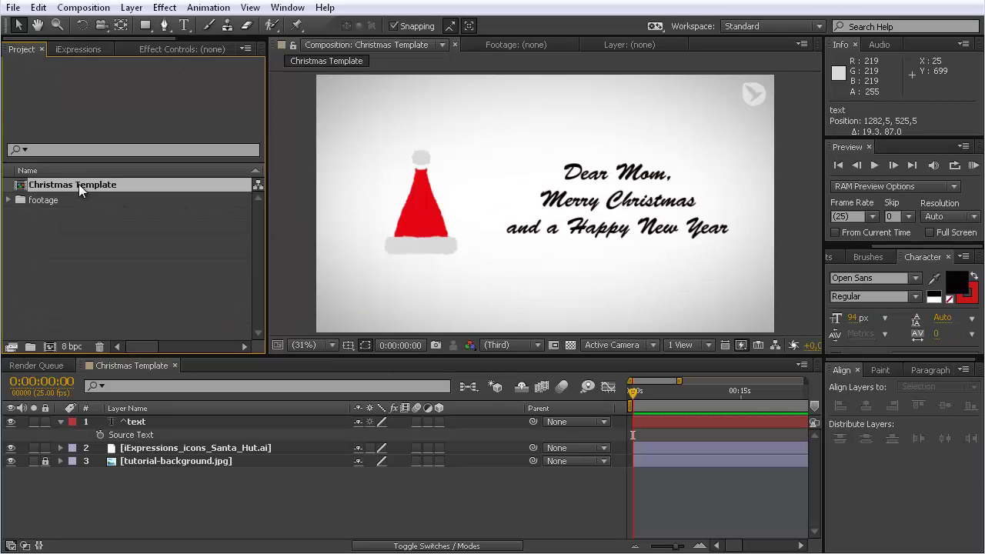
left_click(672, 214)
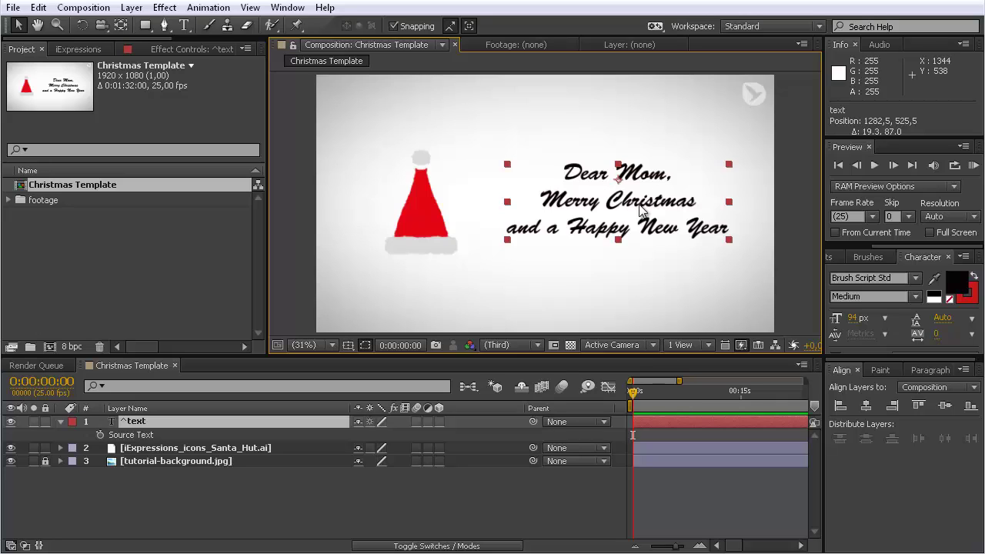
left_click(80, 48)
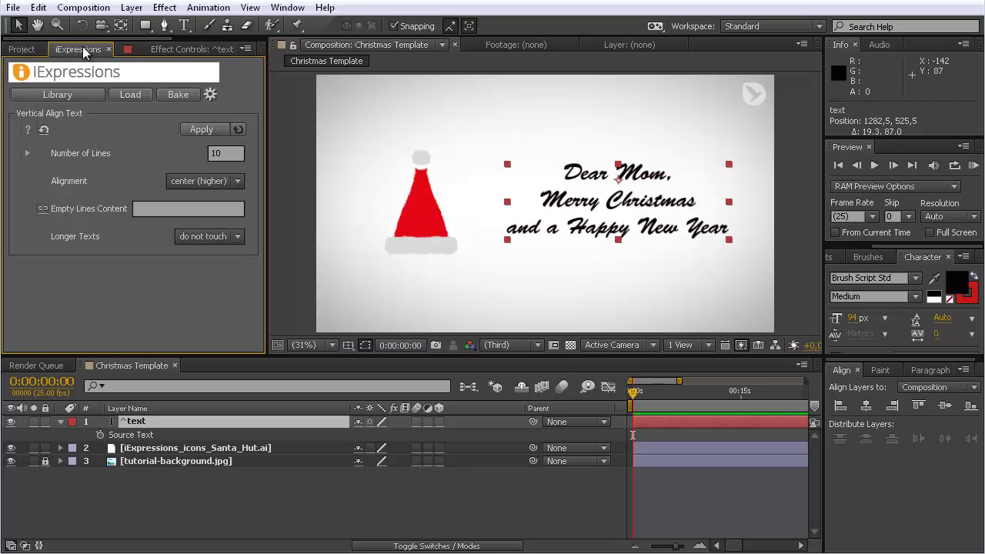
Step: Load Vertical Align Text from the iExpressions Library under Source Text > Text Modifier
left_click(58, 94)
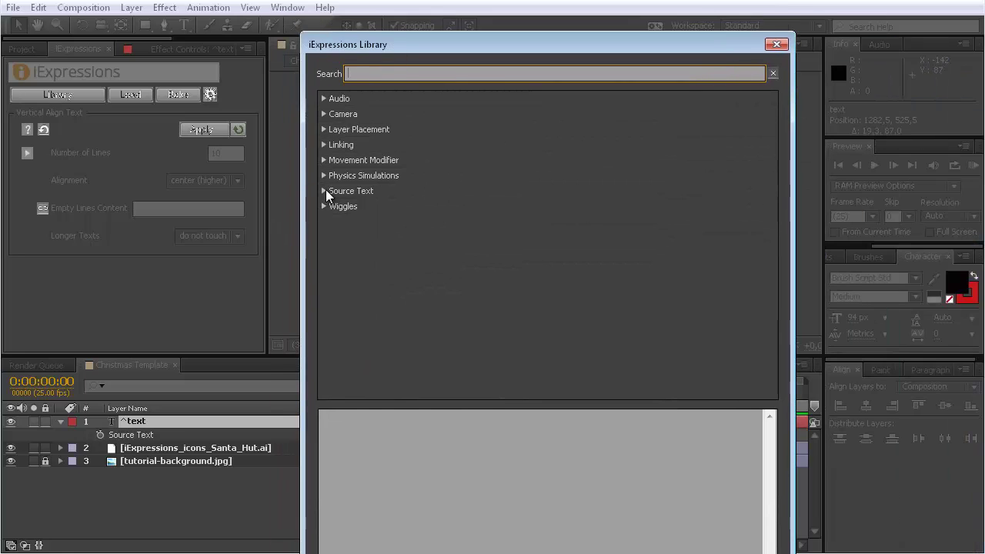
left_click(324, 190)
left_click(324, 188)
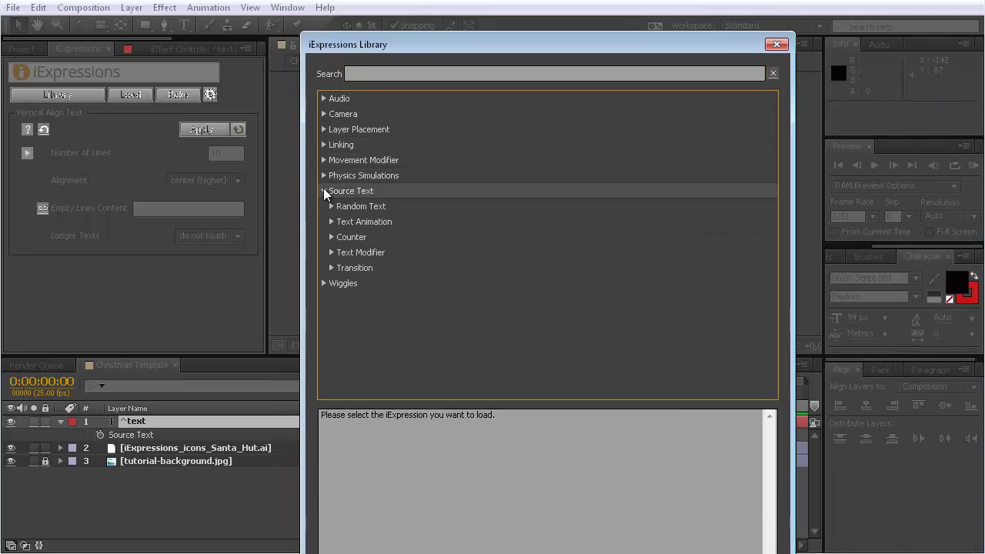
left_click(331, 253)
left_click(374, 299)
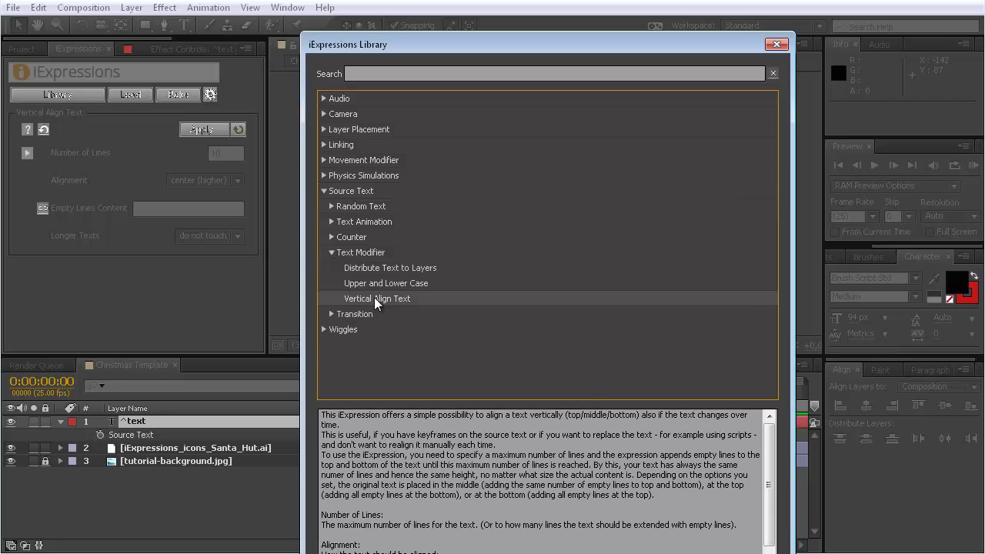
double_click(374, 299)
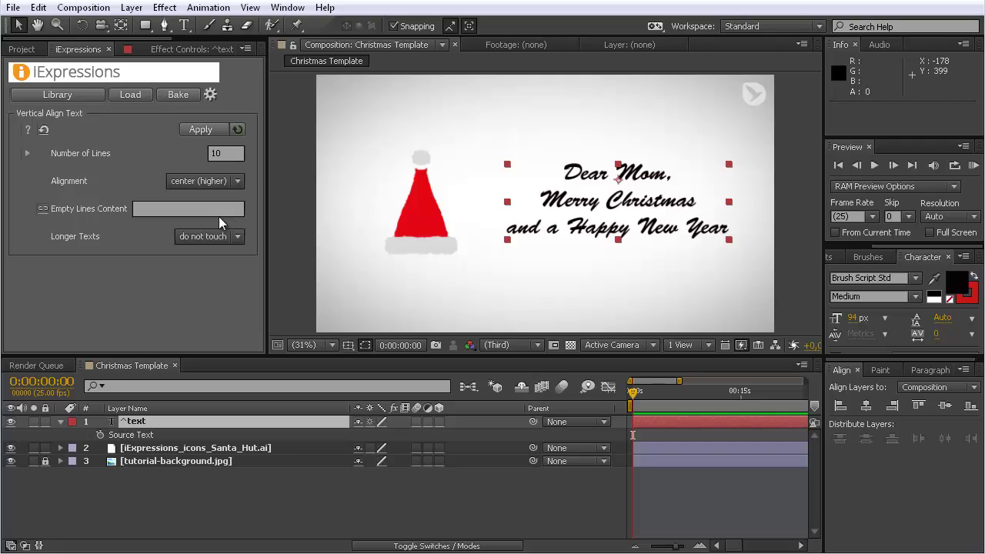
Step: Apply Vertical Align Text with x as filler, raise the text block, then clear the filler
left_click(157, 206)
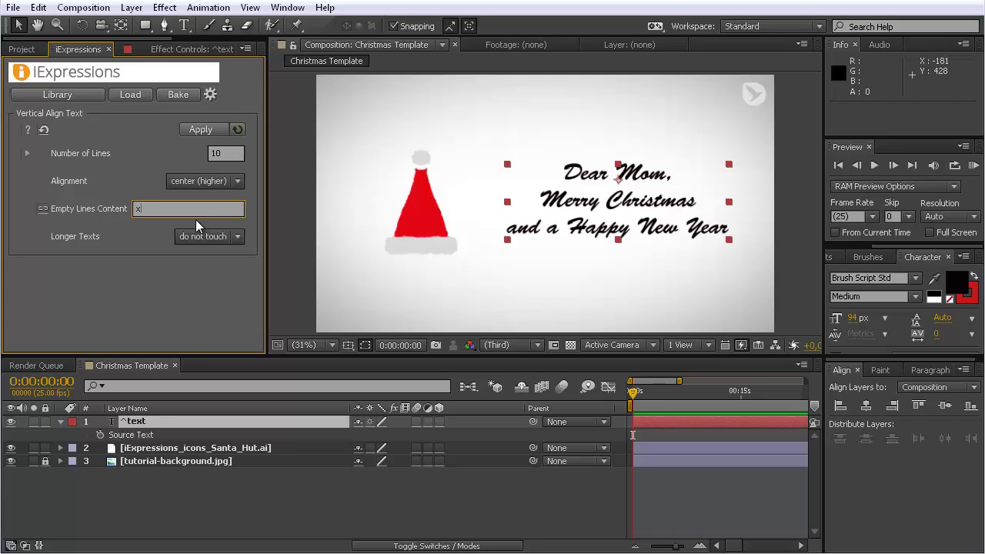
left_click(199, 130)
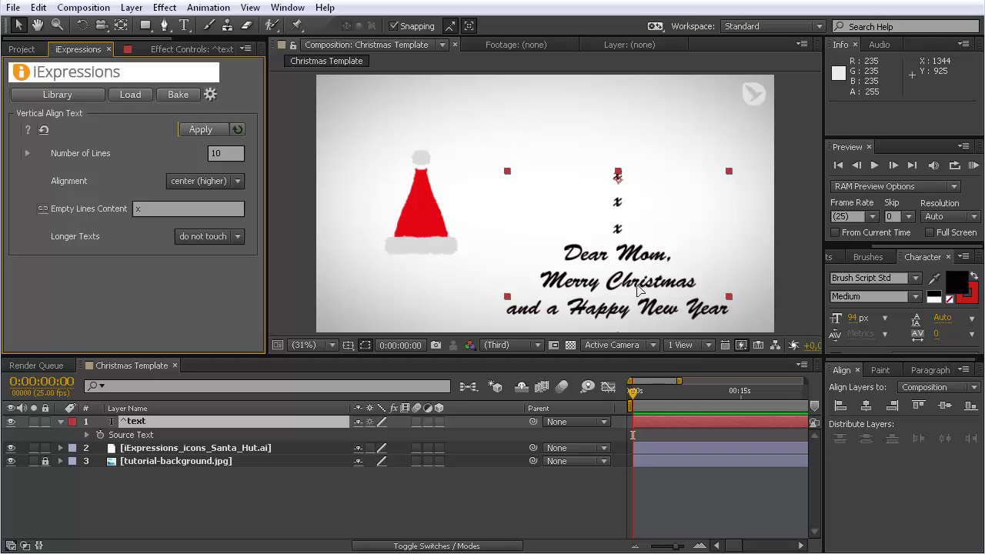
left_click_drag(641, 299, 640, 212)
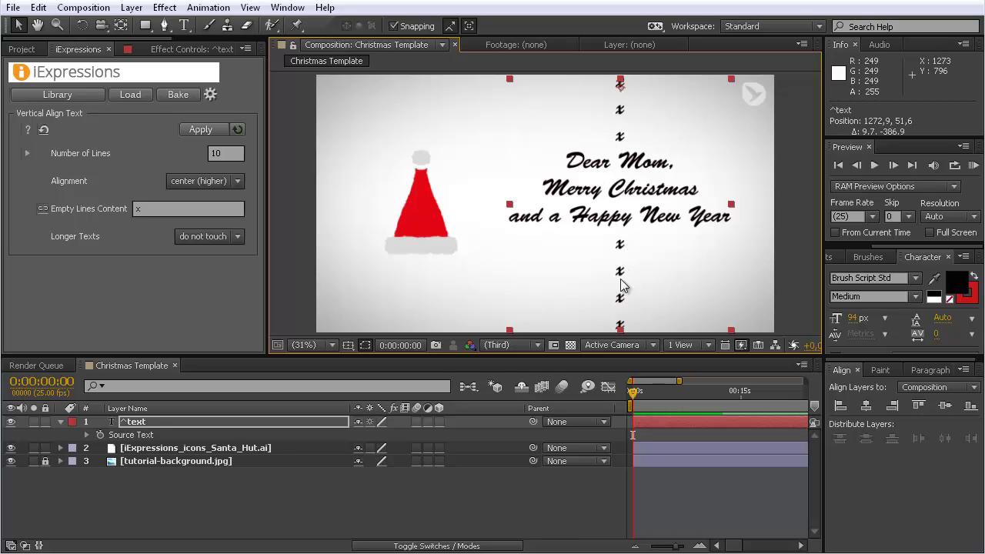
left_click(141, 209)
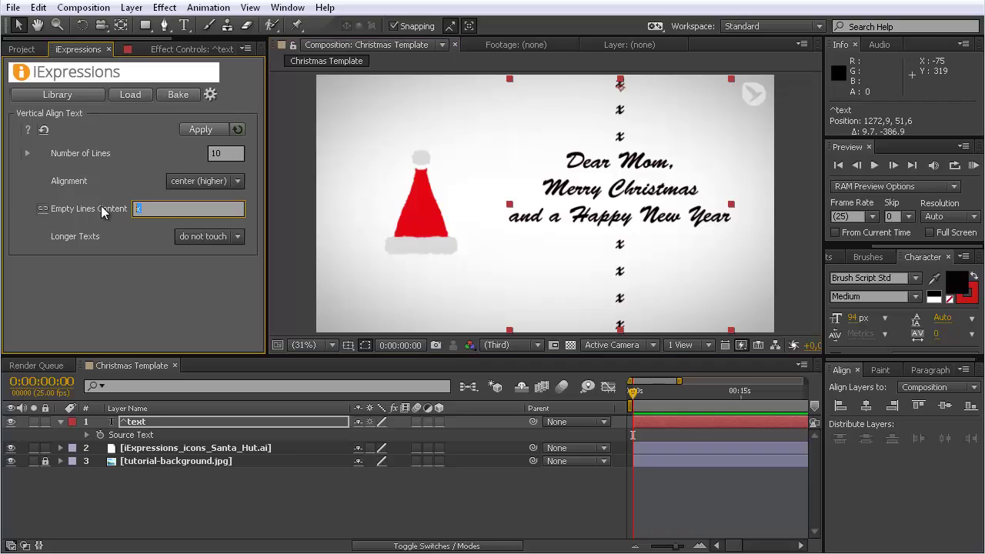
key("BackSpace")
Step: Dismiss the error, select Source Text and reapply Vertical Align Text with x filler
left_click(194, 133)
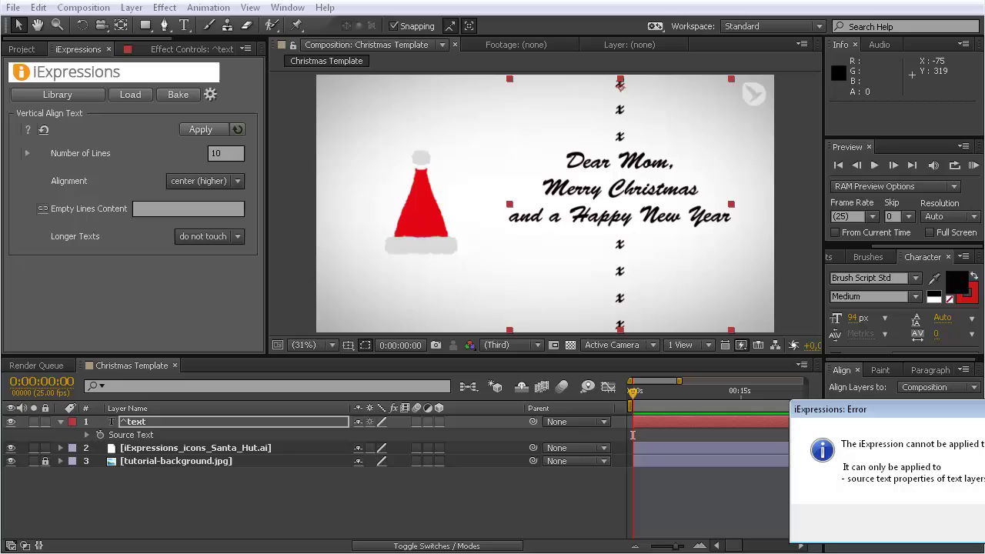
key("Return")
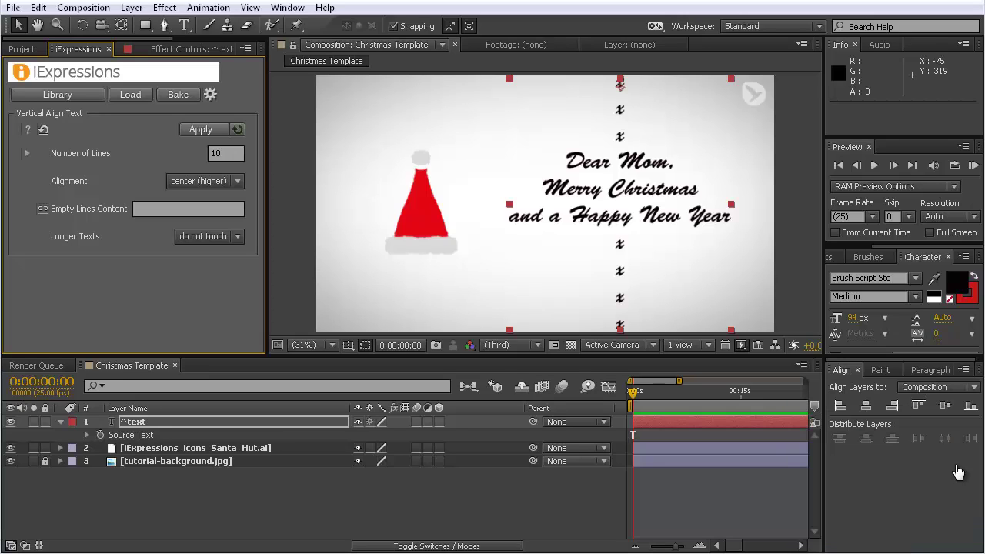
left_click(133, 436)
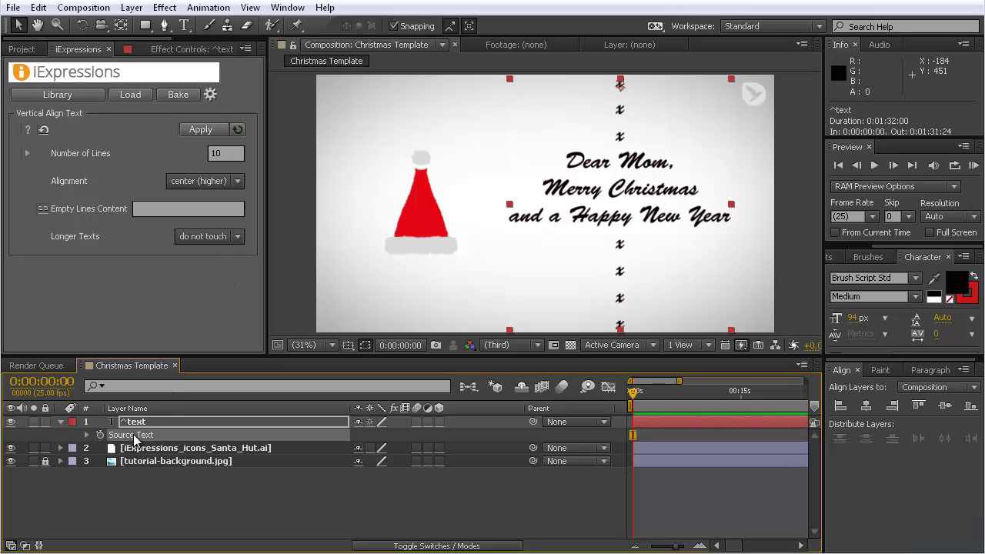
left_click(194, 129)
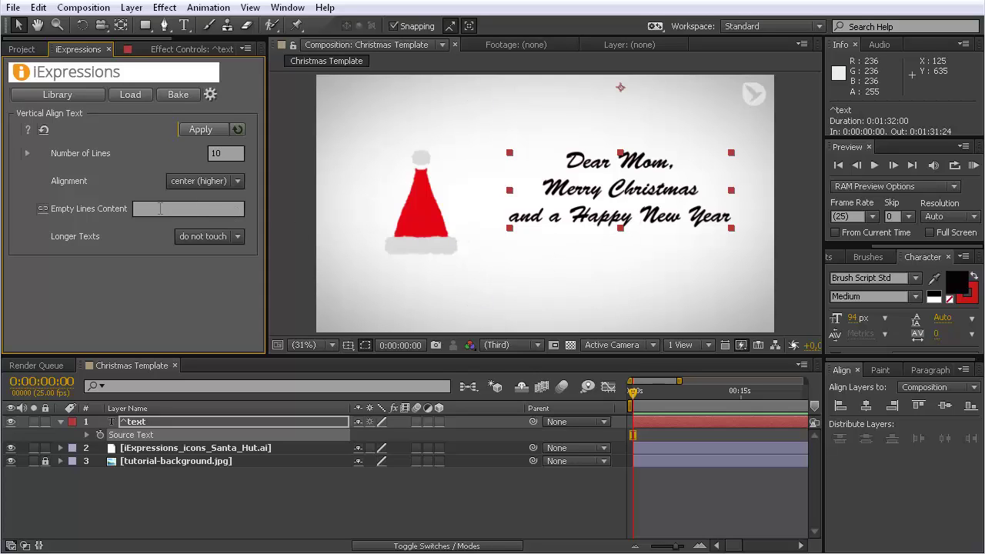
left_click(160, 209)
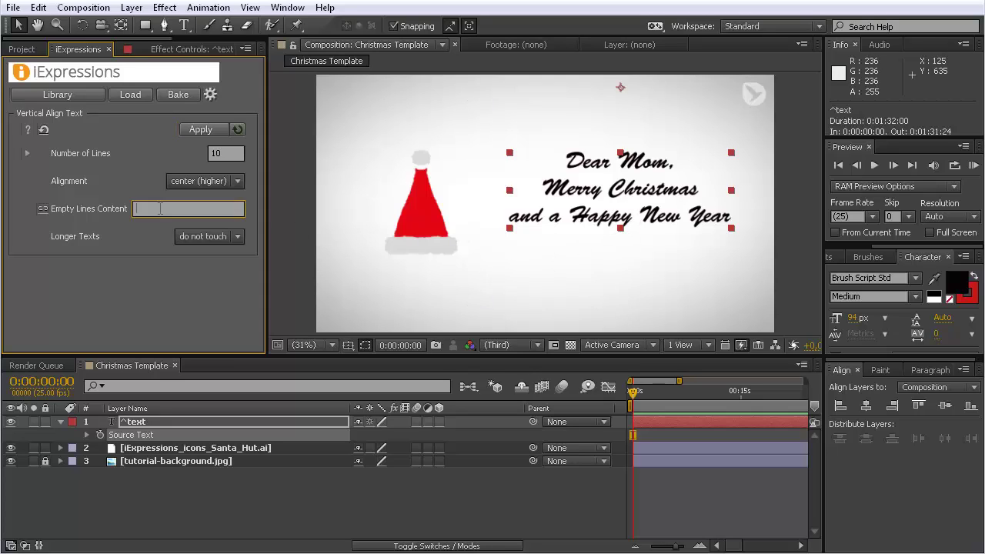
left_click(203, 129)
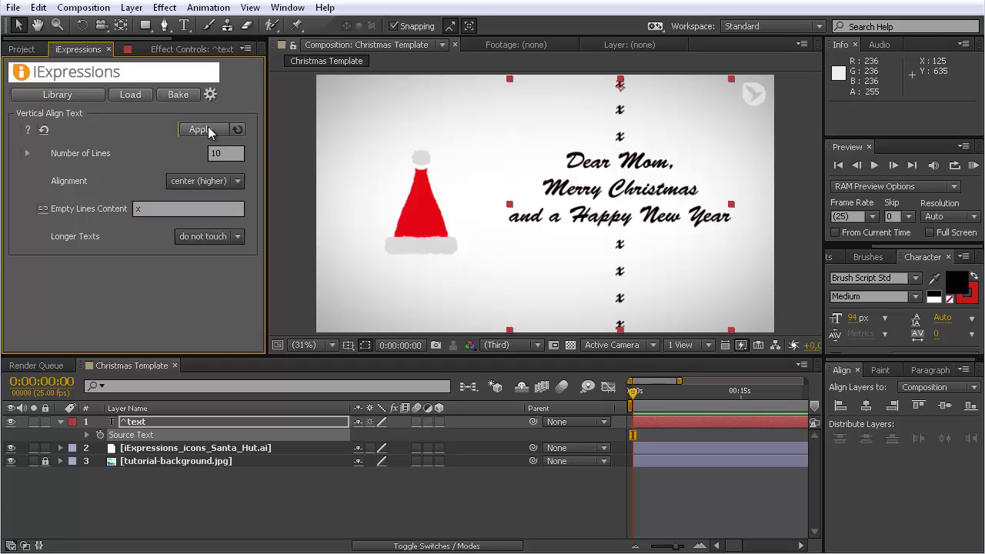
Step: Delete the greeting's last two lines, leaving only 'Dear Mom,', and exit text editing
double_click(647, 207)
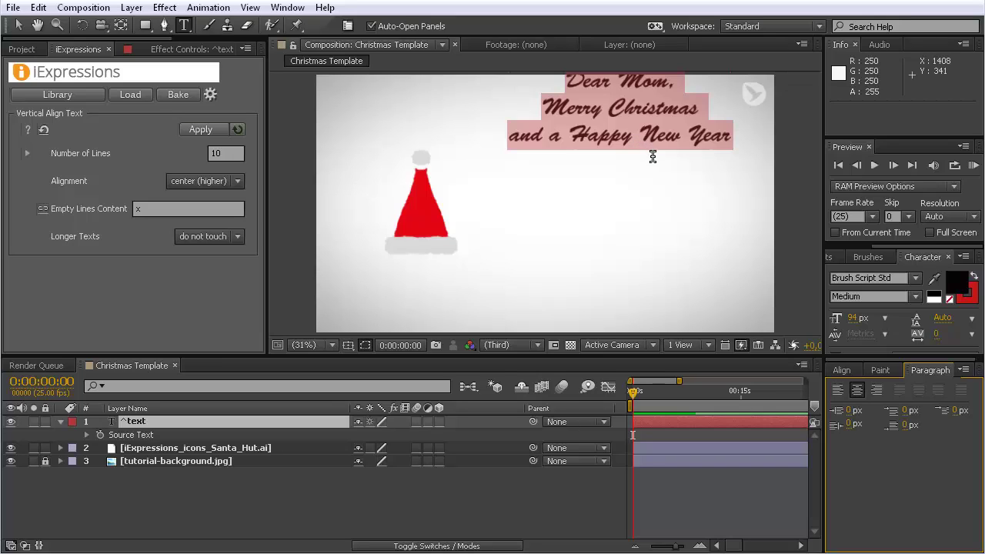
key("End")
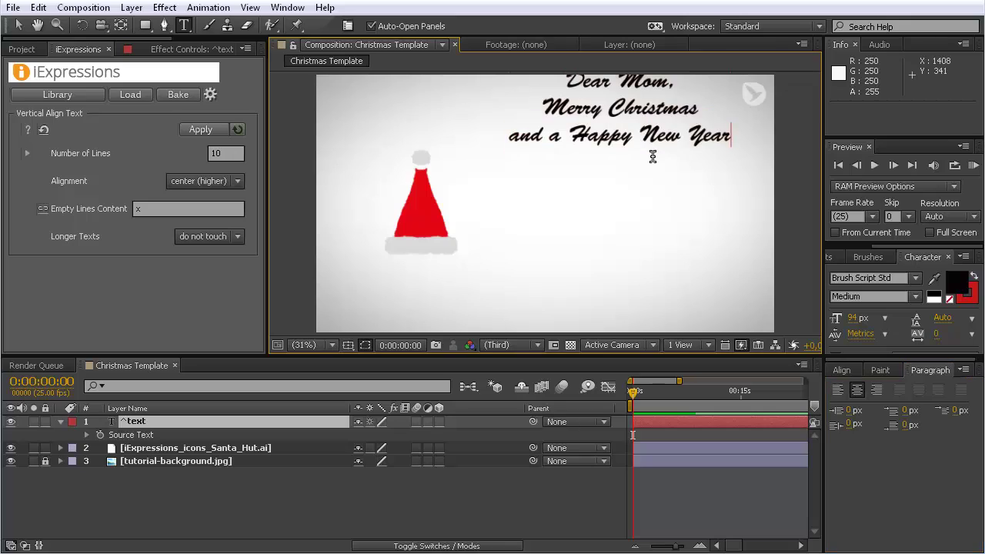
key("shift+Up")
key("shift+Home")
key("BackSpace")
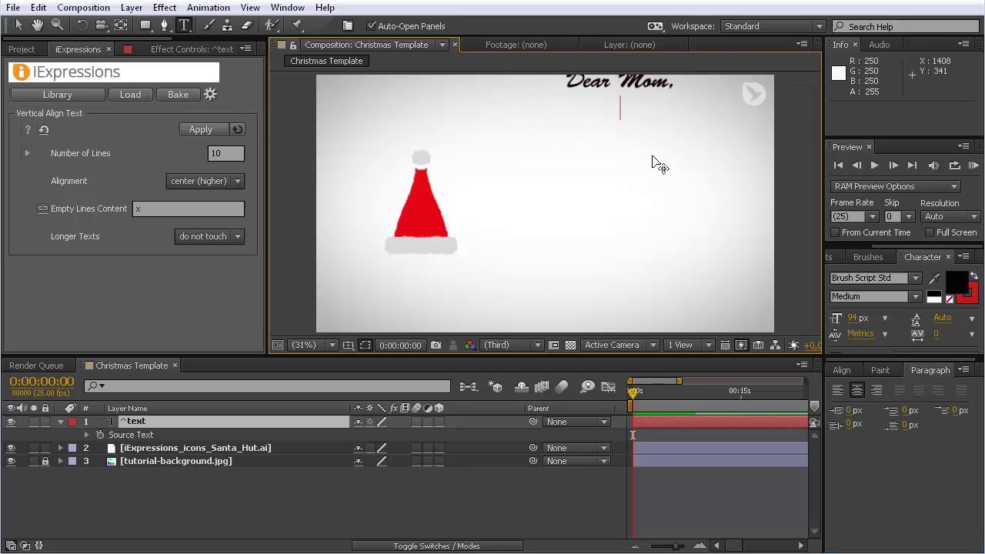
key("BackSpace")
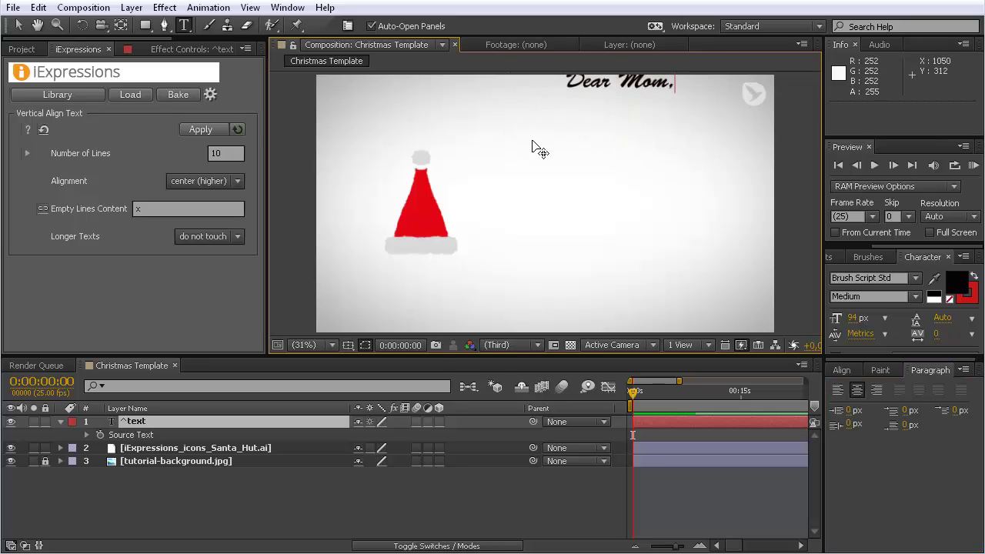
left_click(20, 27)
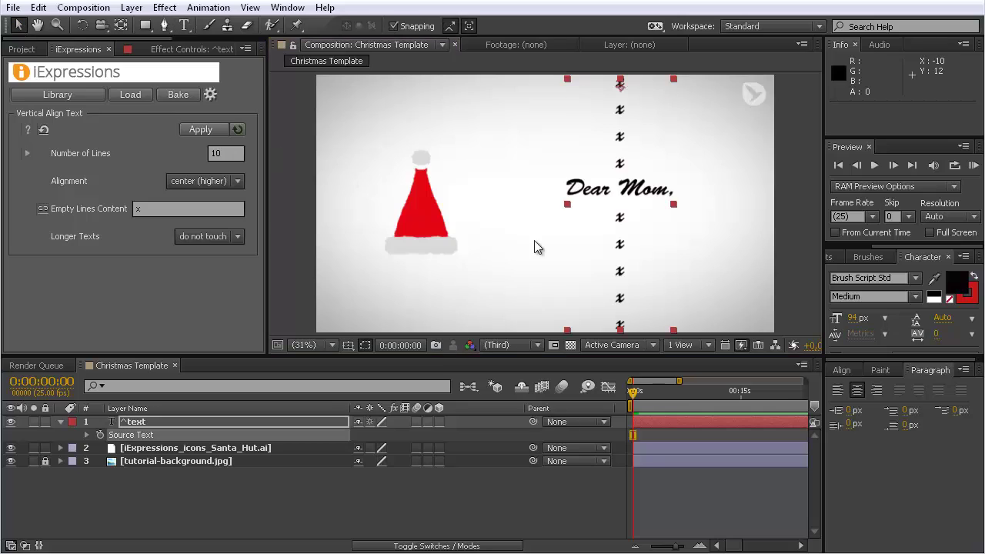
Step: Try center (lower) and top alignment, then apply bottom so Dear Mom sits on the last line
left_click(236, 181)
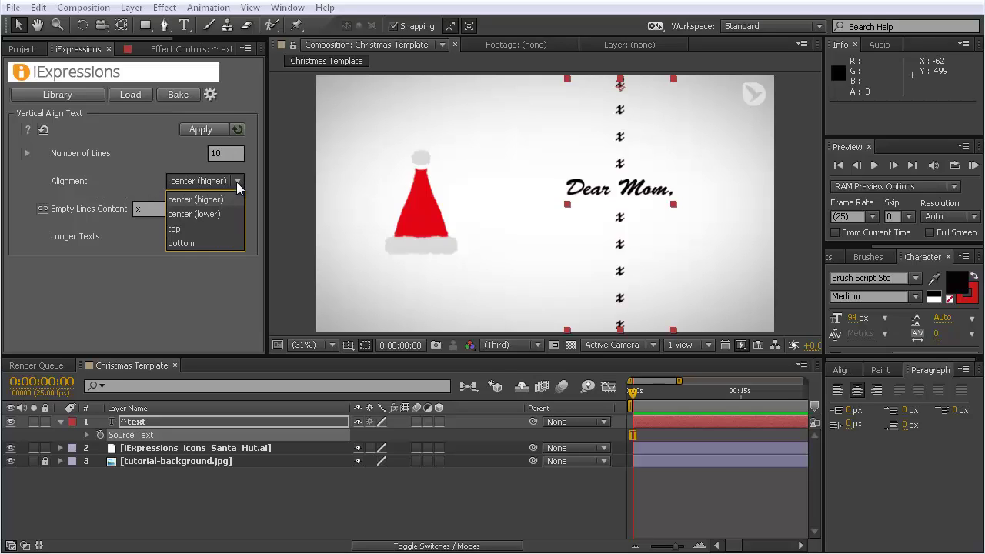
left_click(220, 215)
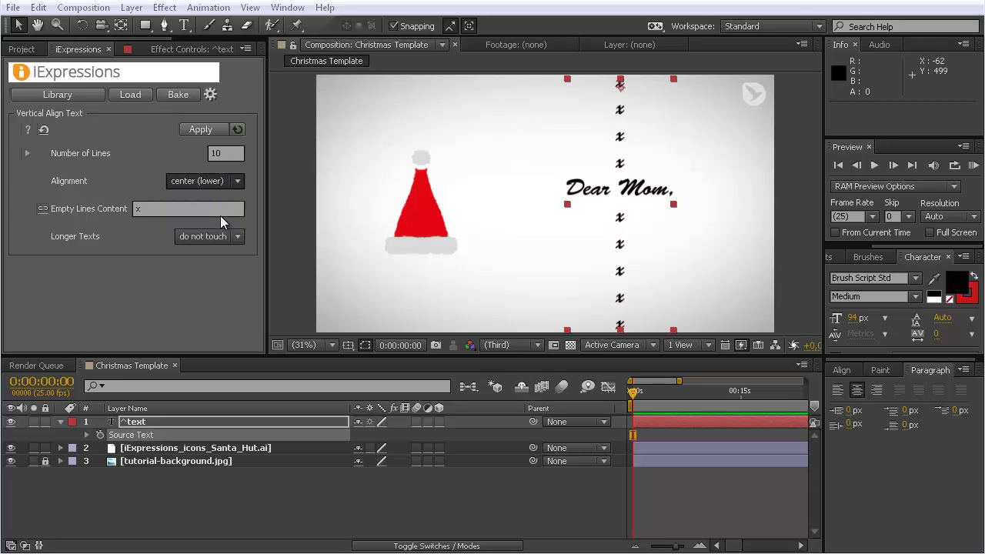
left_click(215, 131)
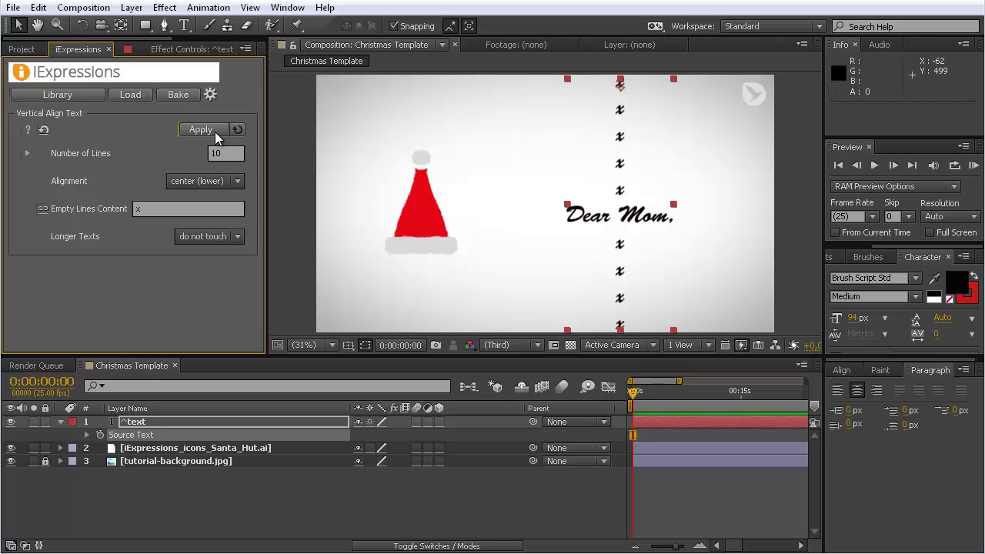
left_click(235, 183)
left_click(193, 228)
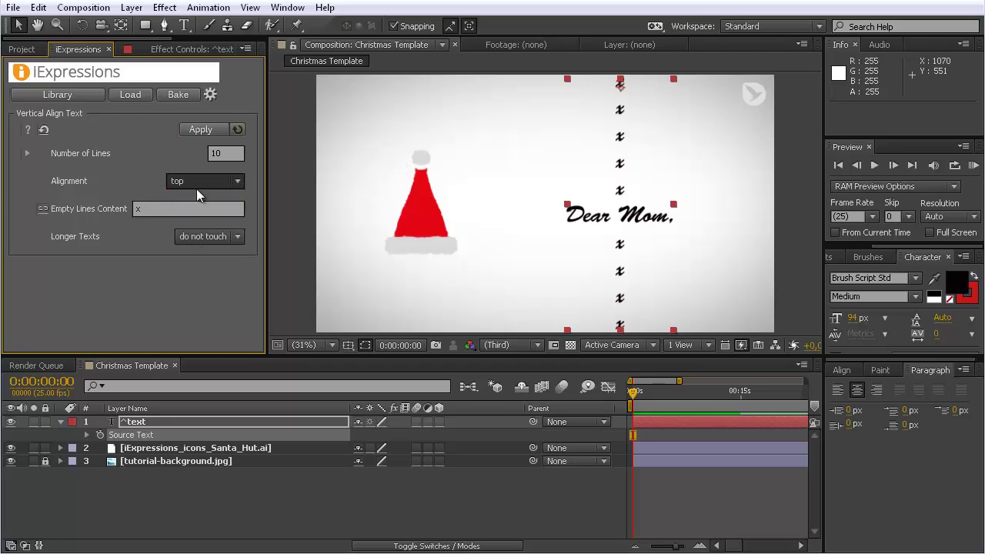
left_click(202, 130)
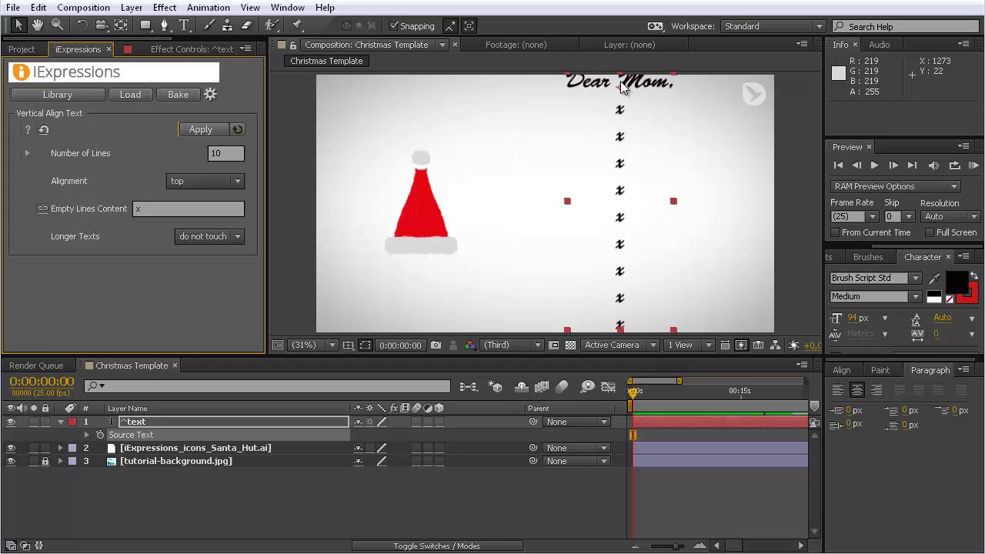
left_click(236, 181)
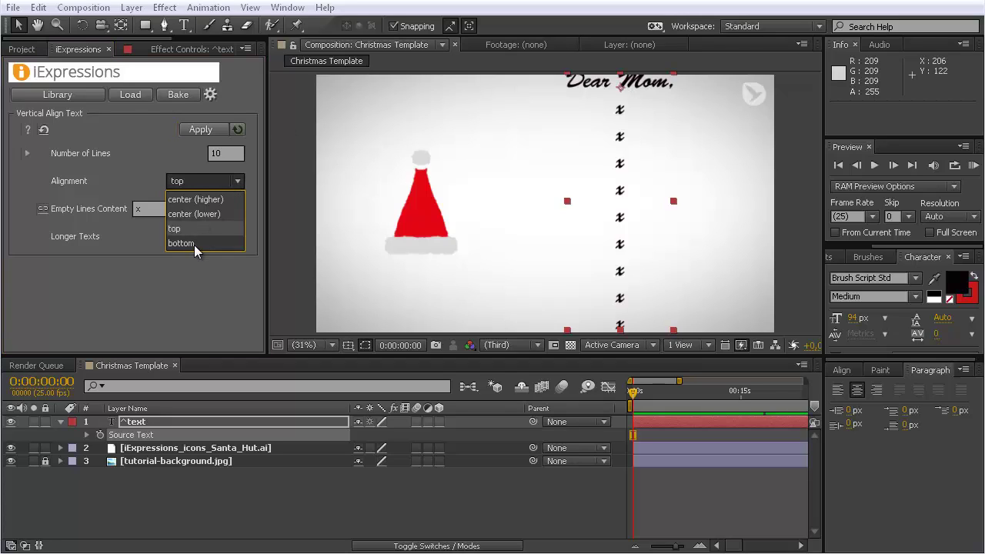
left_click(194, 243)
left_click(203, 131)
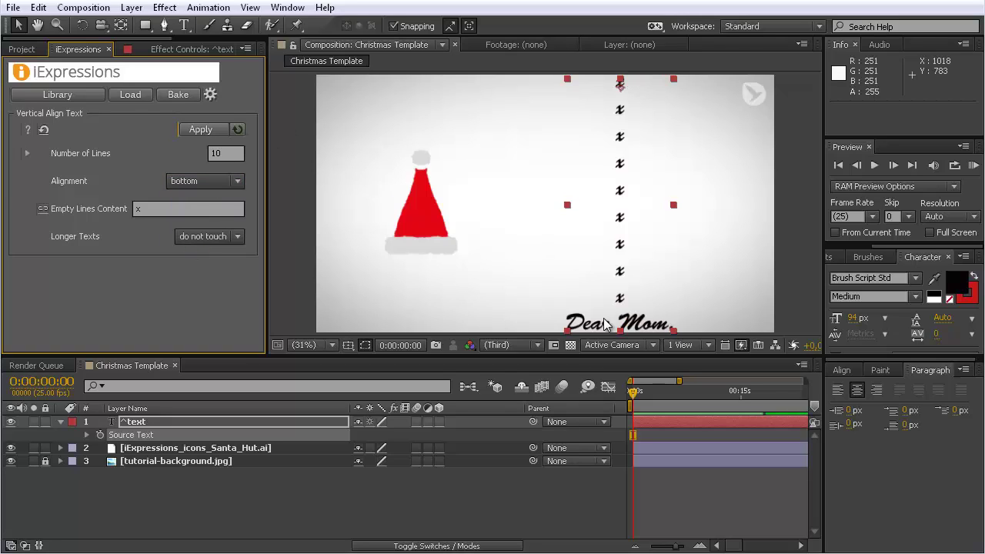
Step: Add the lines 'and here some' and 'more lines' to the greeting, then select the Number of Lines value
double_click(639, 328)
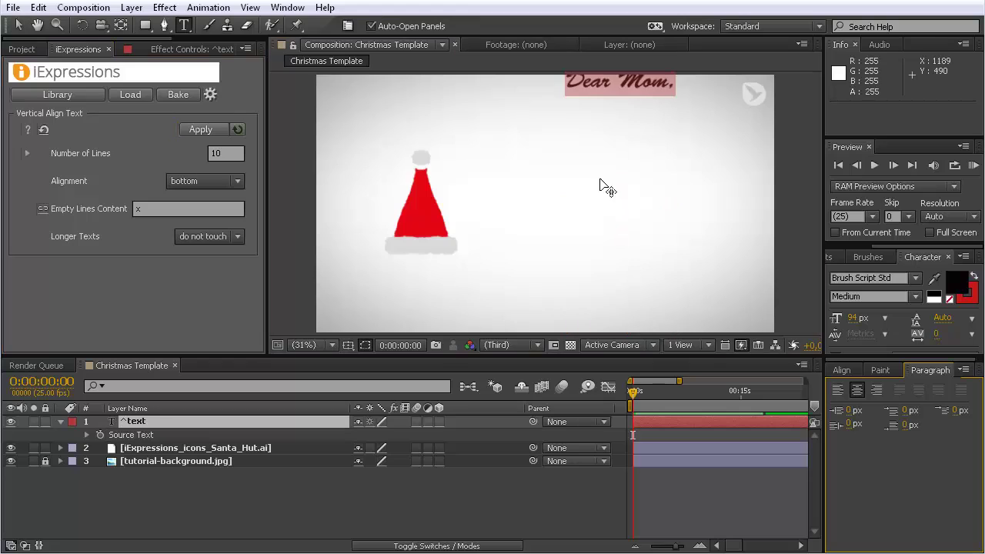
left_click(663, 91)
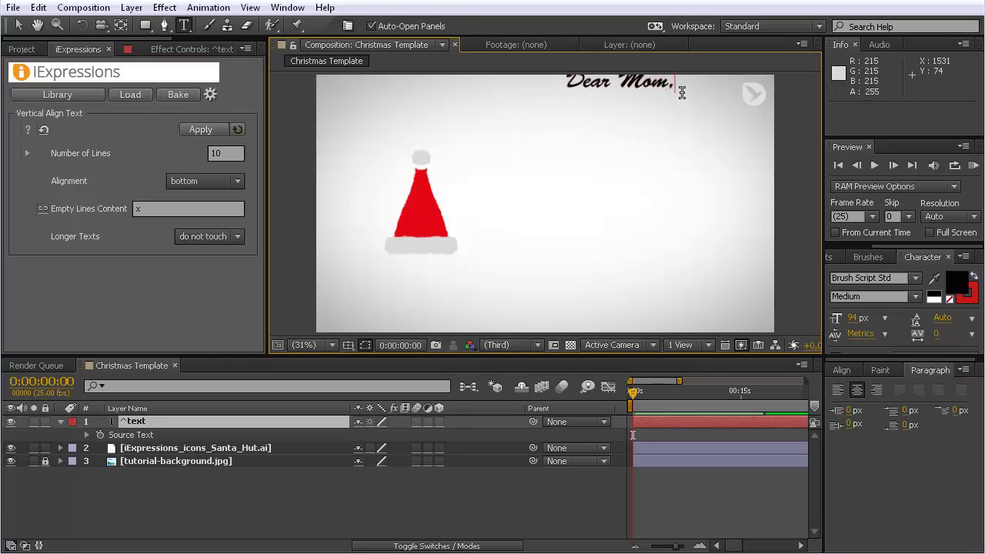
type("and here ")
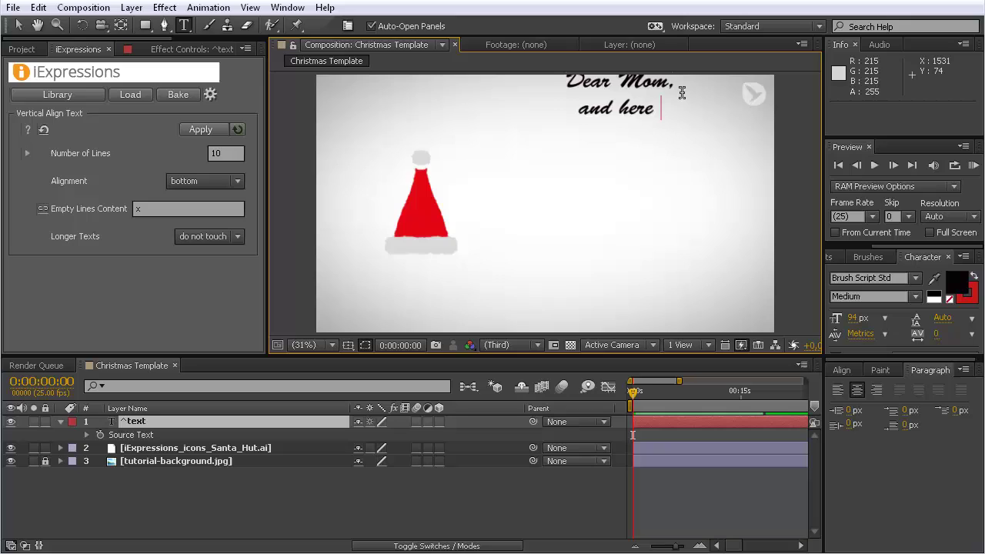
type("some")
key("Return")
type("more lines")
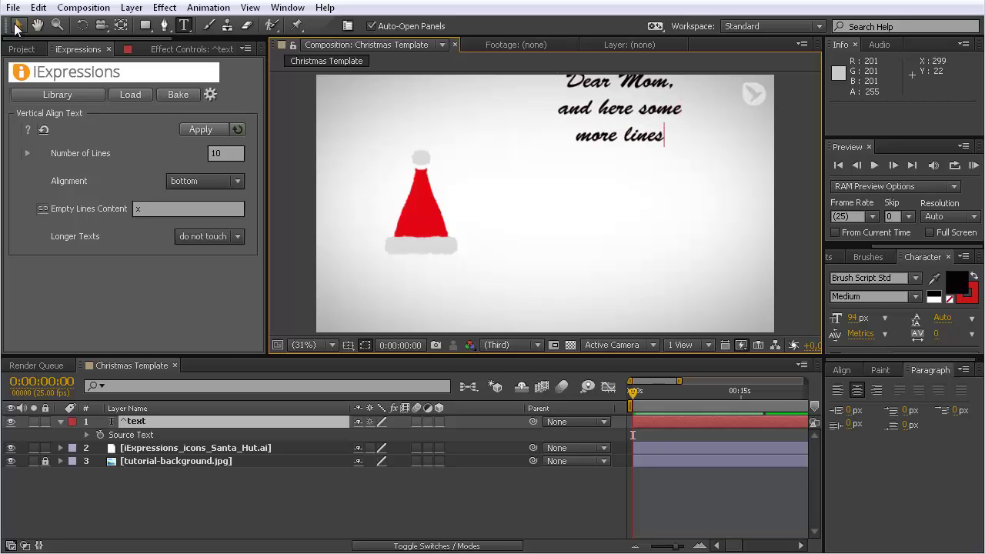
left_click(17, 27)
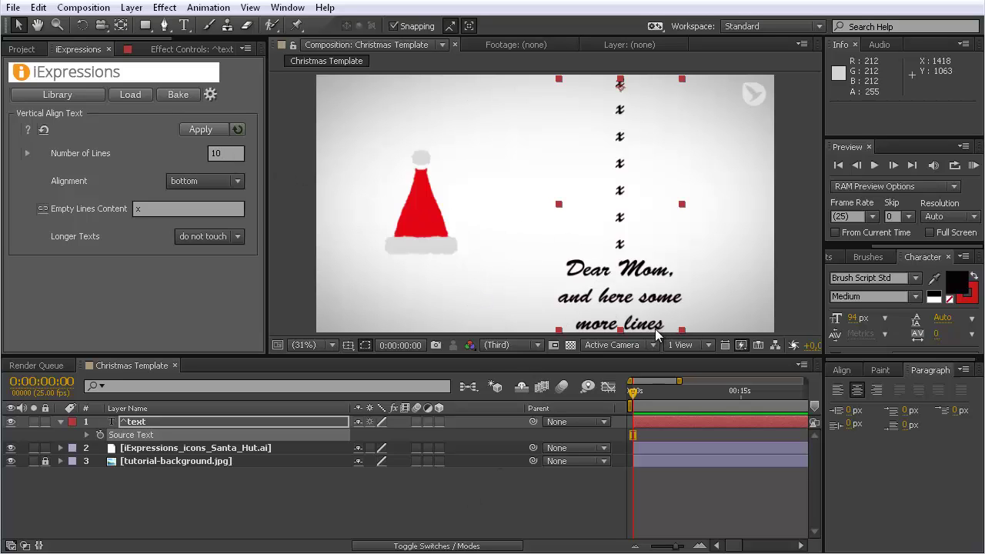
left_click(231, 151)
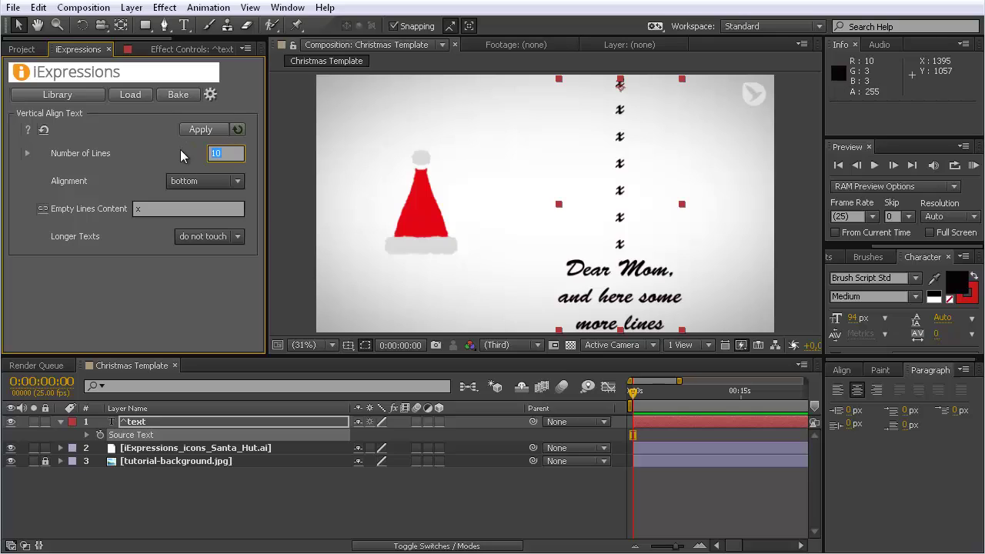
Step: Set Number of Lines to 9 with center (higher) alignment, and nudge the greeting slightly down
type("9")
left_click(205, 131)
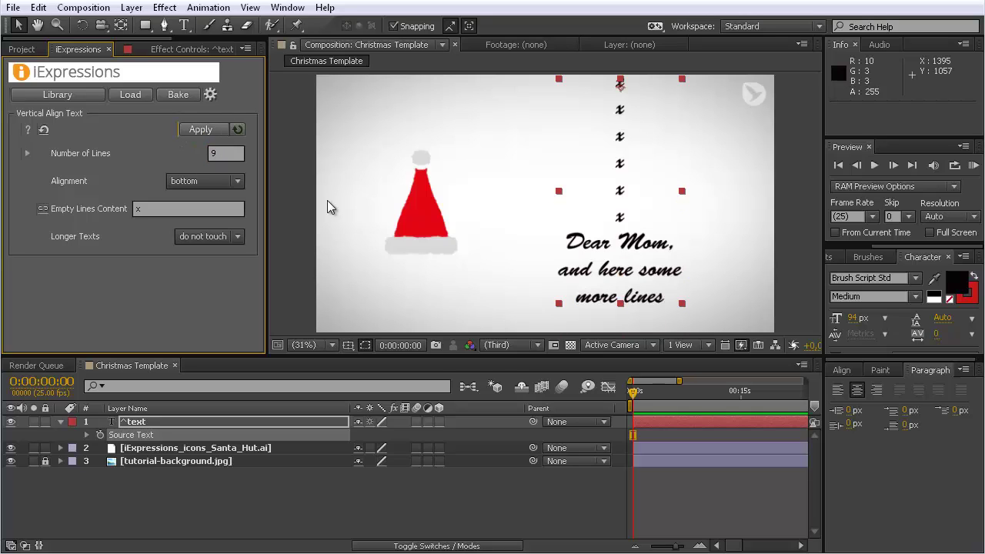
left_click(237, 181)
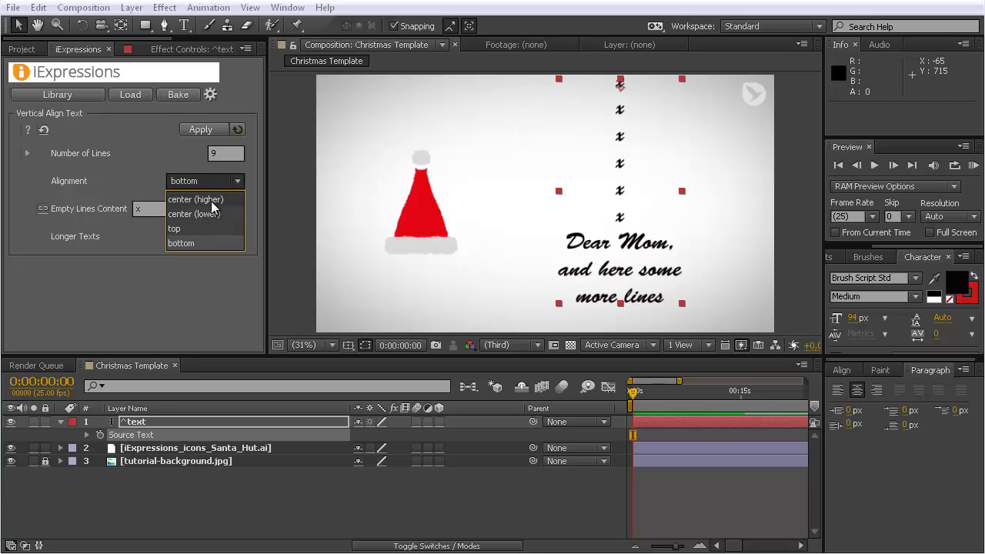
left_click(212, 200)
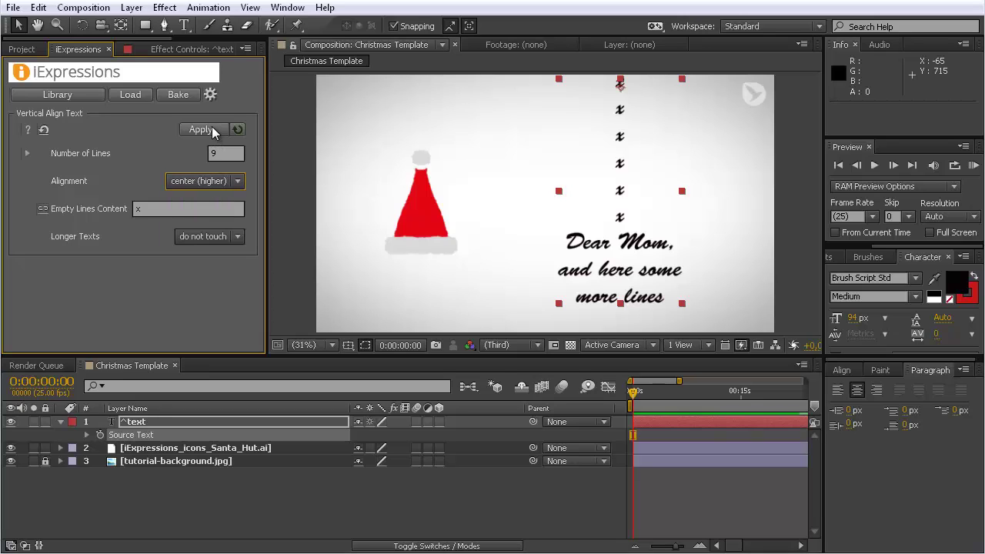
left_click(212, 131)
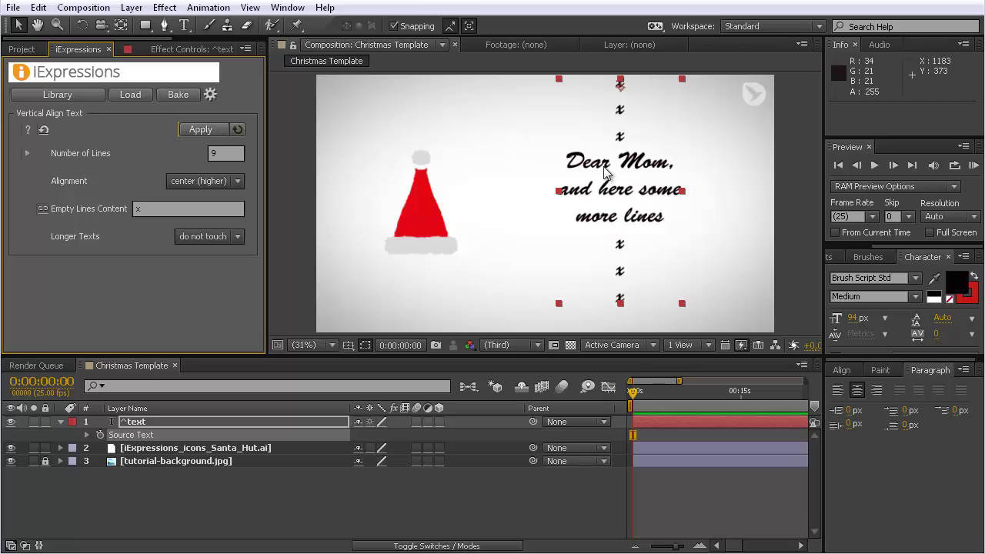
left_click_drag(638, 178, 642, 194)
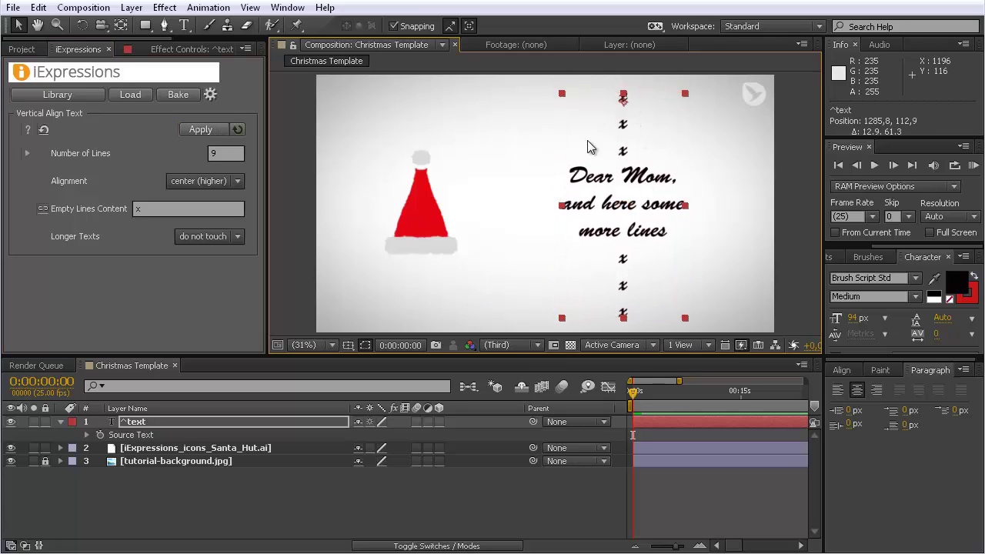
left_click(637, 221)
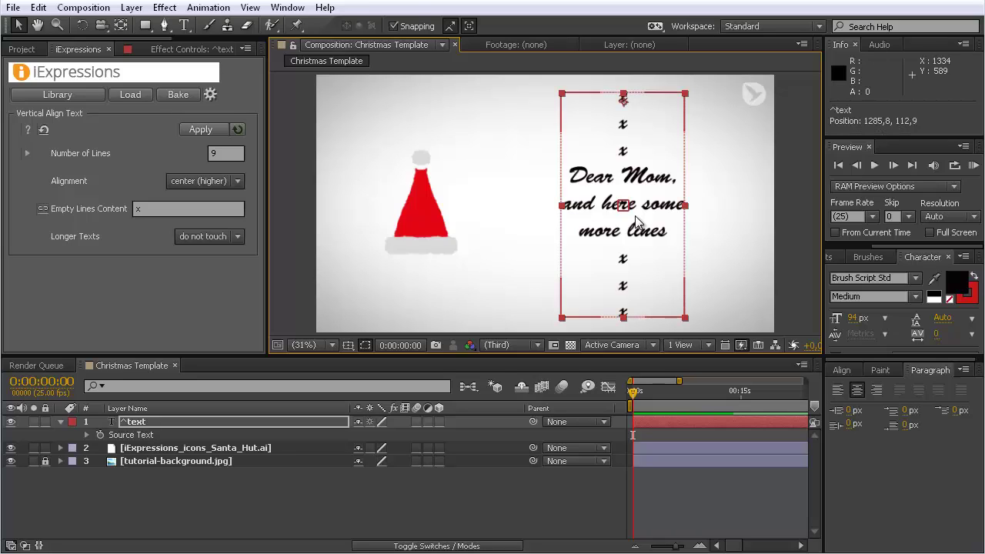
Step: Clear the x from Empty Lines Content and reapply so the filler lines become blank
left_click(161, 208)
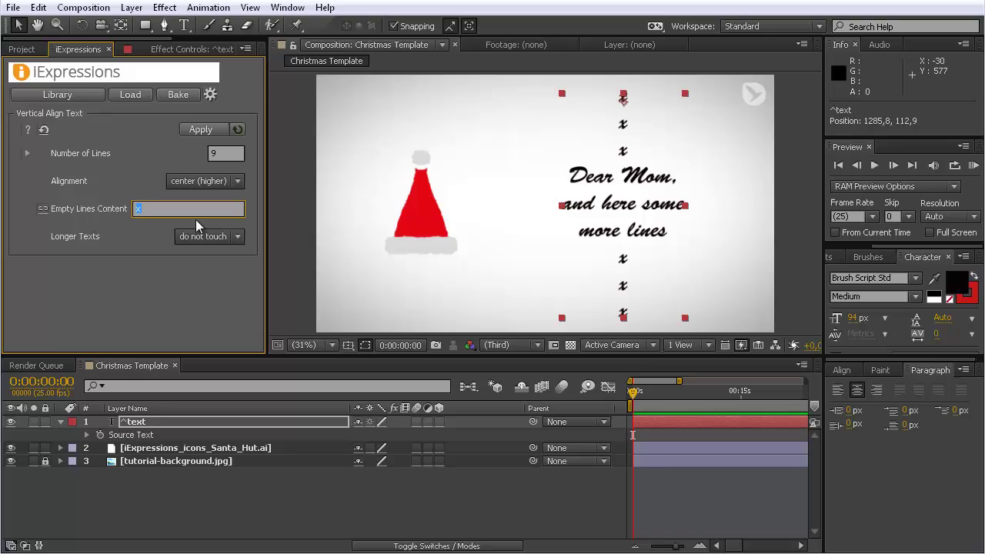
key("BackSpace")
left_click(215, 130)
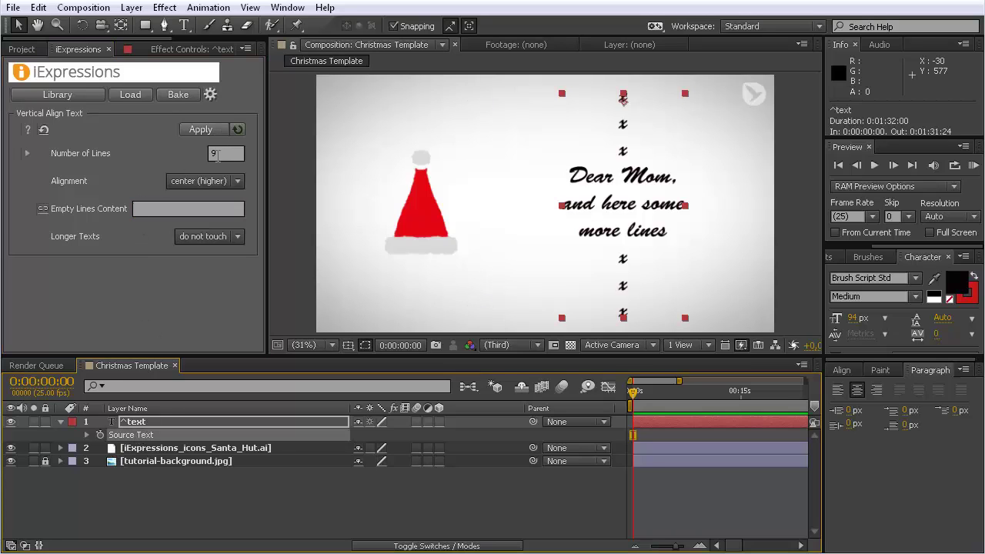
left_click(216, 129)
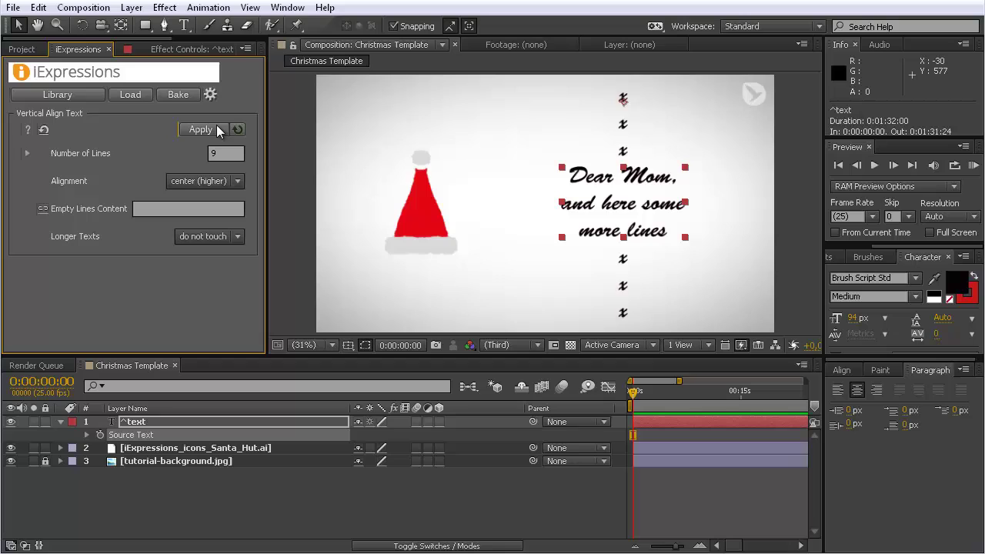
Step: Replace the card's greeting text with 'single line'
left_click(637, 216)
double_click(637, 215)
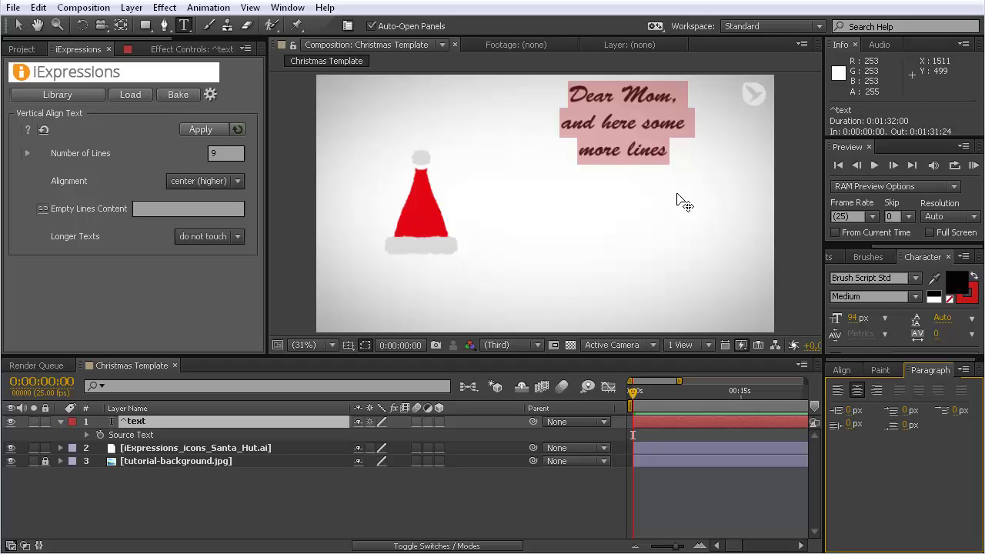
type("single line")
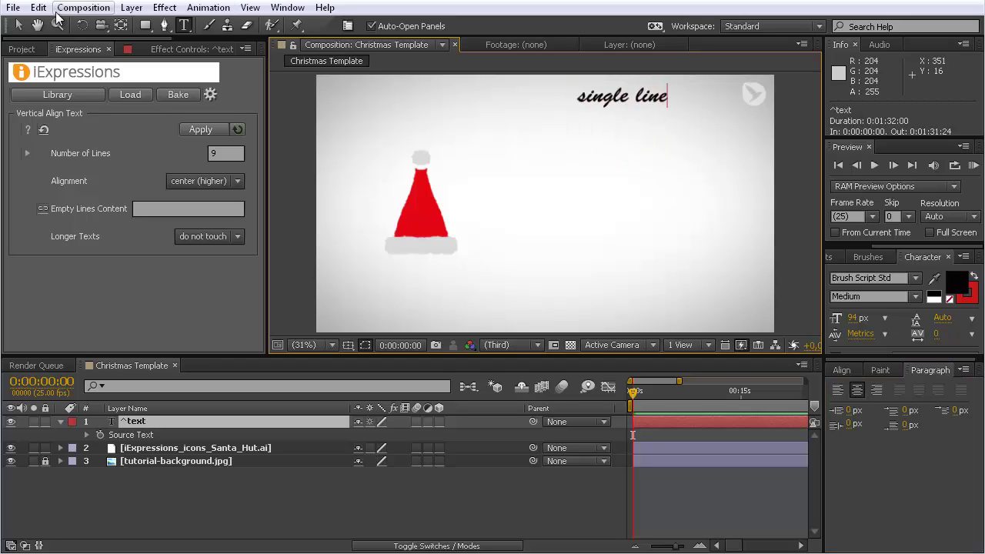
left_click(19, 26)
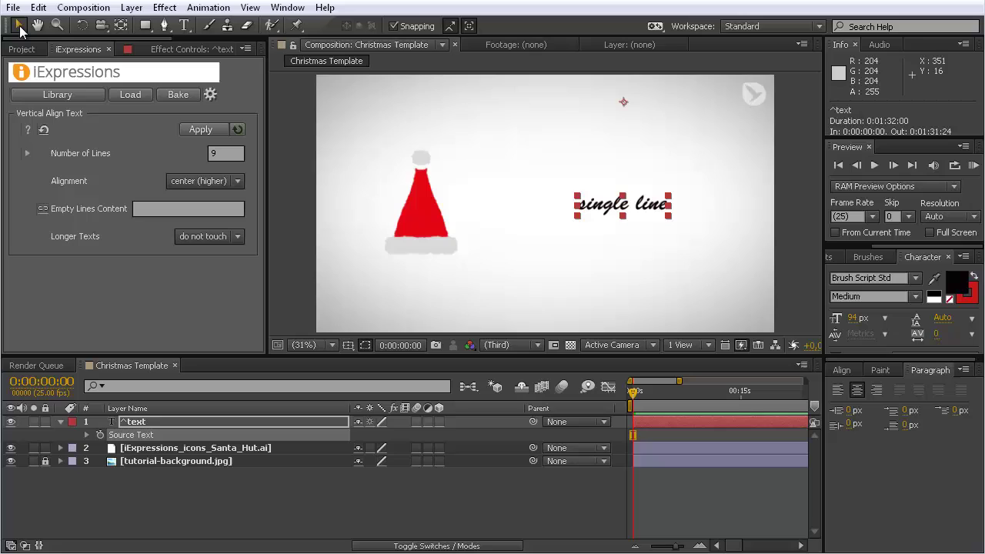
Step: Retype the card text as seven short test lines, from sadf through dsf
double_click(629, 206)
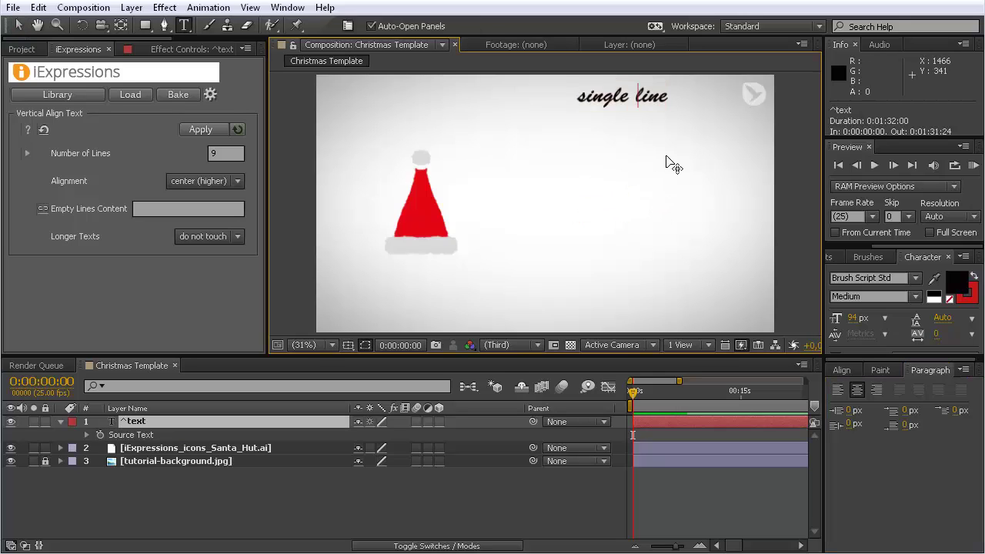
type("sadf")
key("Return")
type("adsfasd")
key("Return")
type("sdafsdaf")
key("Return")
type("sdaf sd")
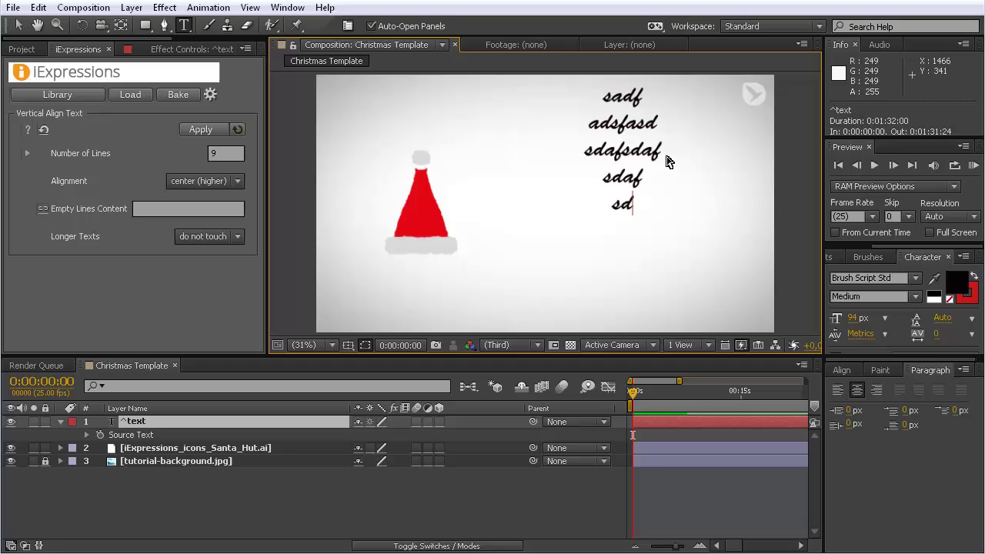
key("Return")
type("sdfafa")
key("Return")
type("dsf")
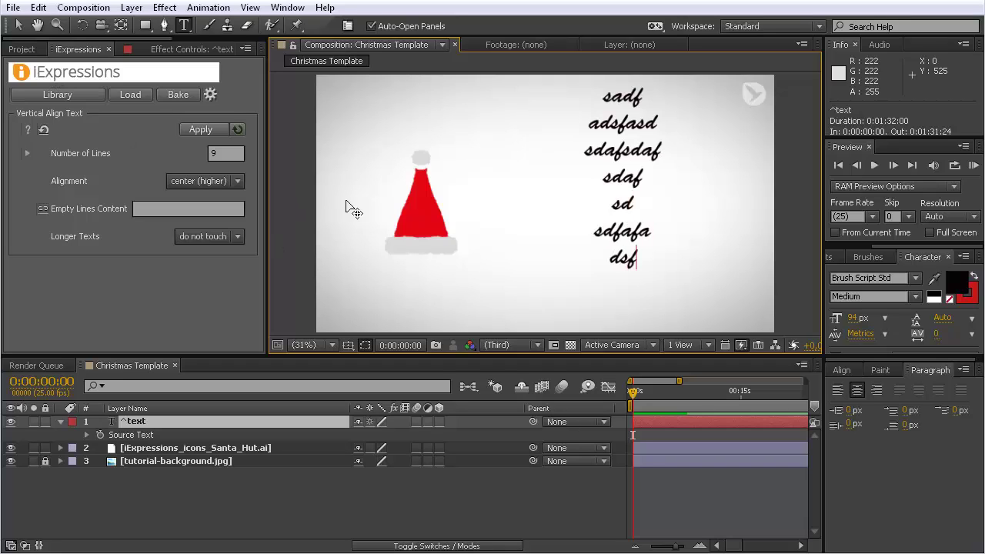
left_click(18, 25)
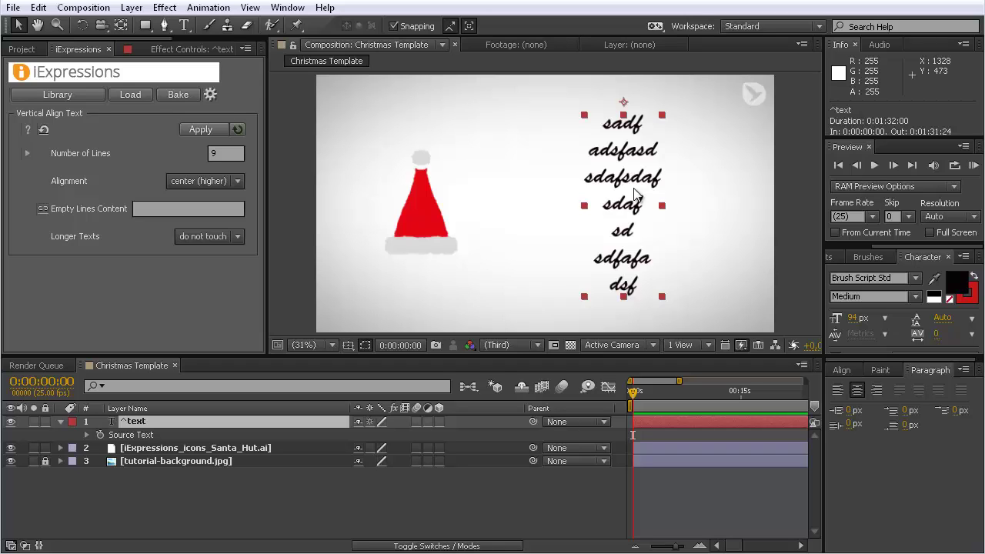
left_click(635, 196)
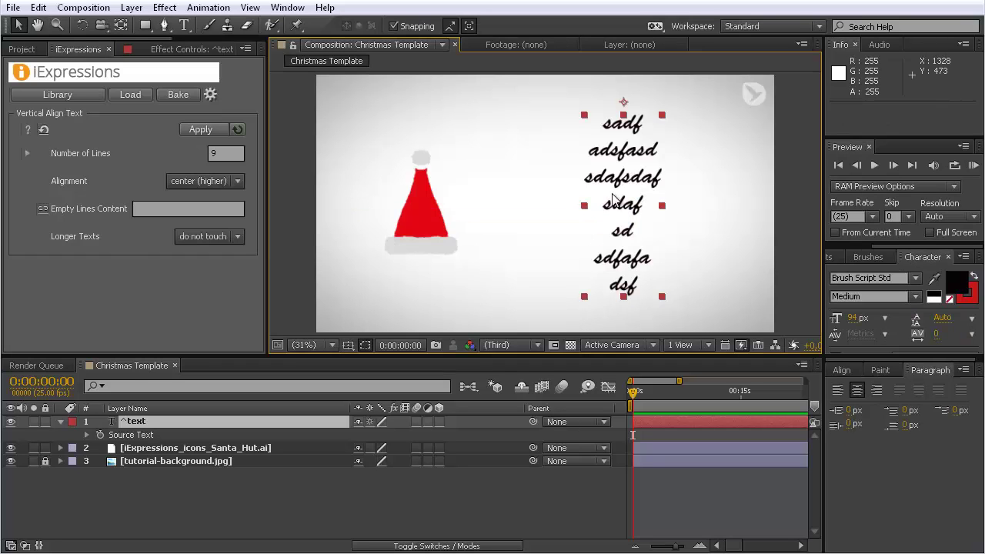
Step: Run compsFromSpreadsheet with Chrismas Spreadsheet.csv as the data file
left_click_drag(107, 36, 171, 36)
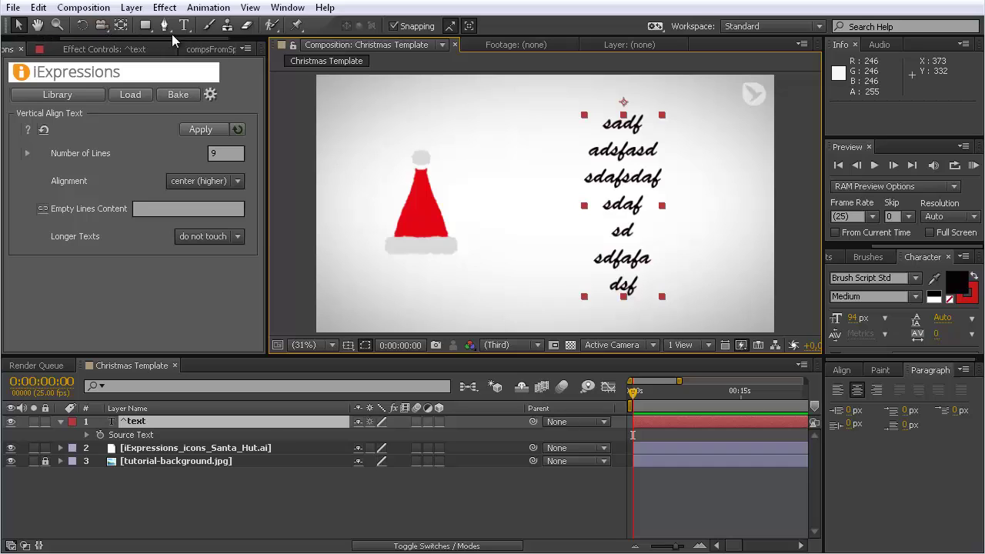
left_click(188, 49)
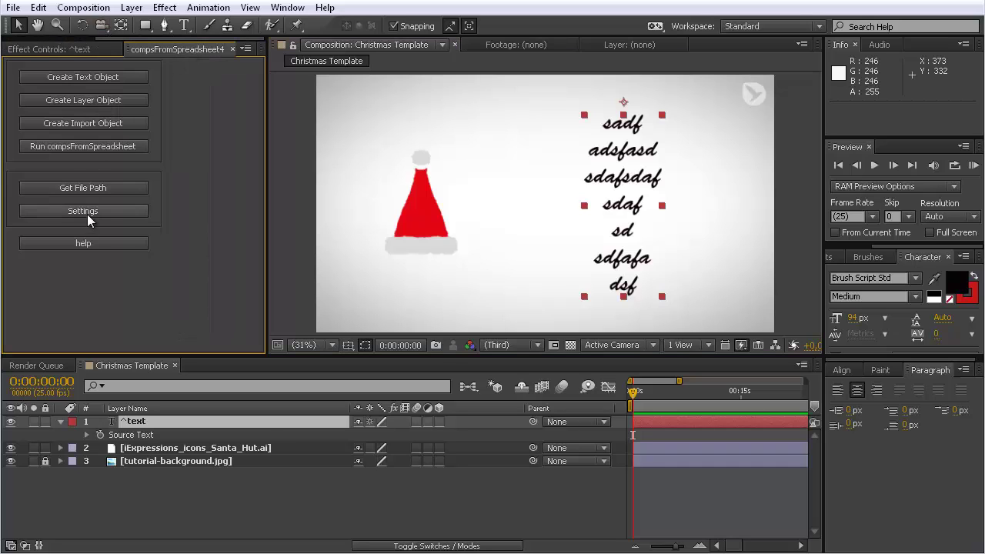
left_click(84, 144)
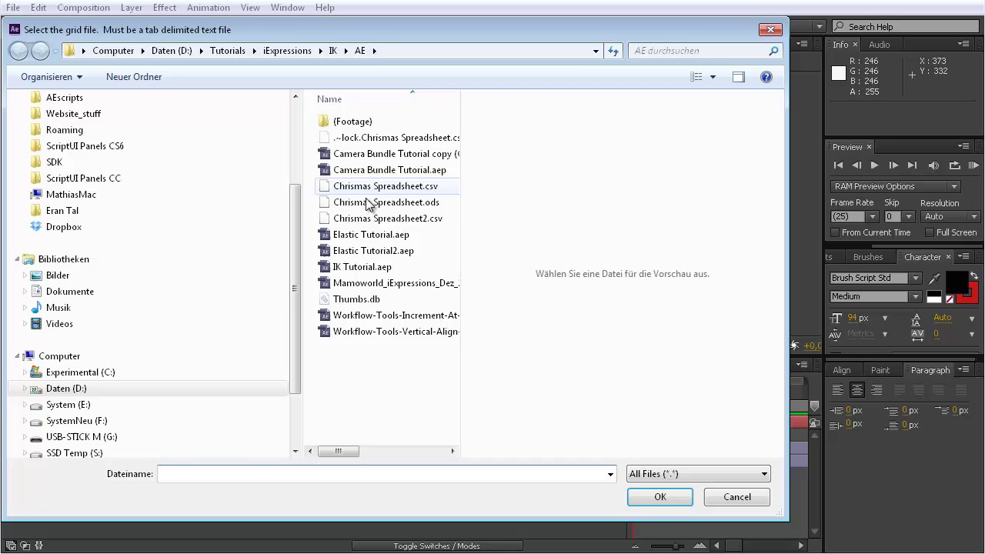
left_click(377, 186)
left_click(655, 497)
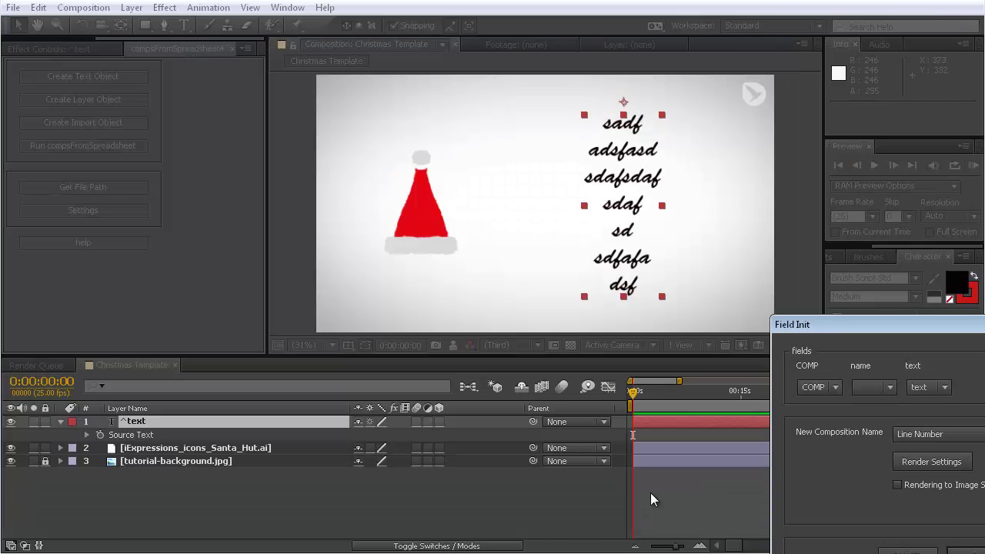
Step: Set New Composition Name to FROM SPREADSHEET | name, confirm, and decline working in a project copy
left_click_drag(831, 333, 518, 153)
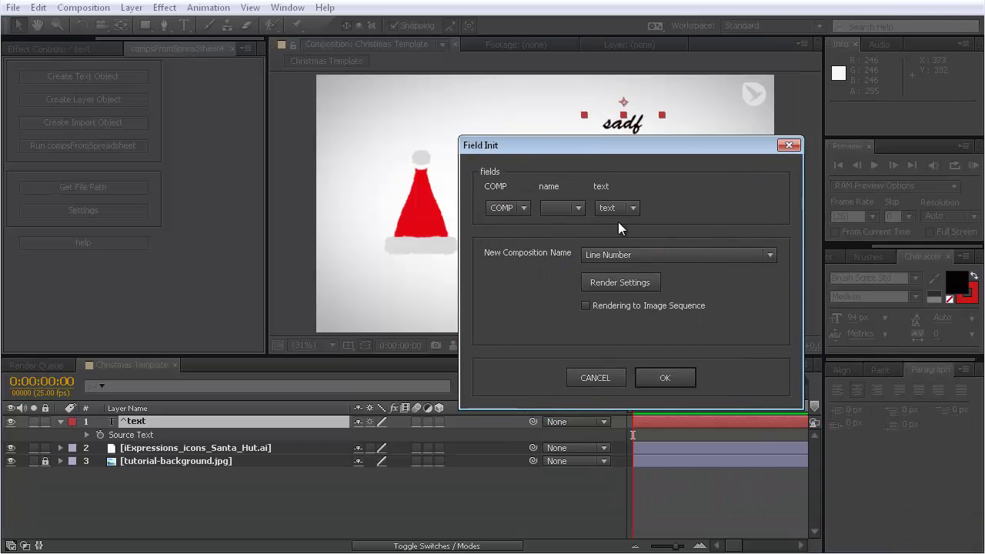
left_click(668, 257)
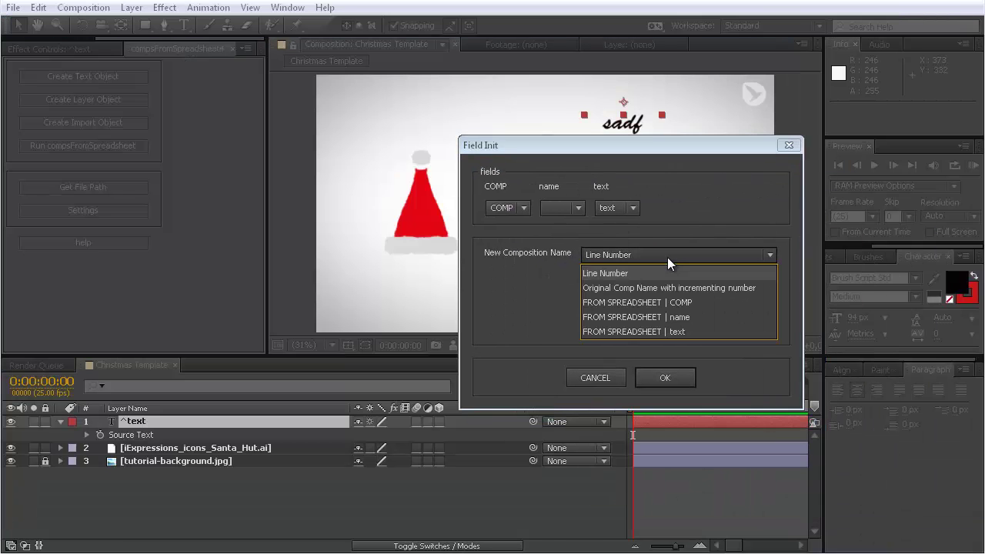
left_click(652, 317)
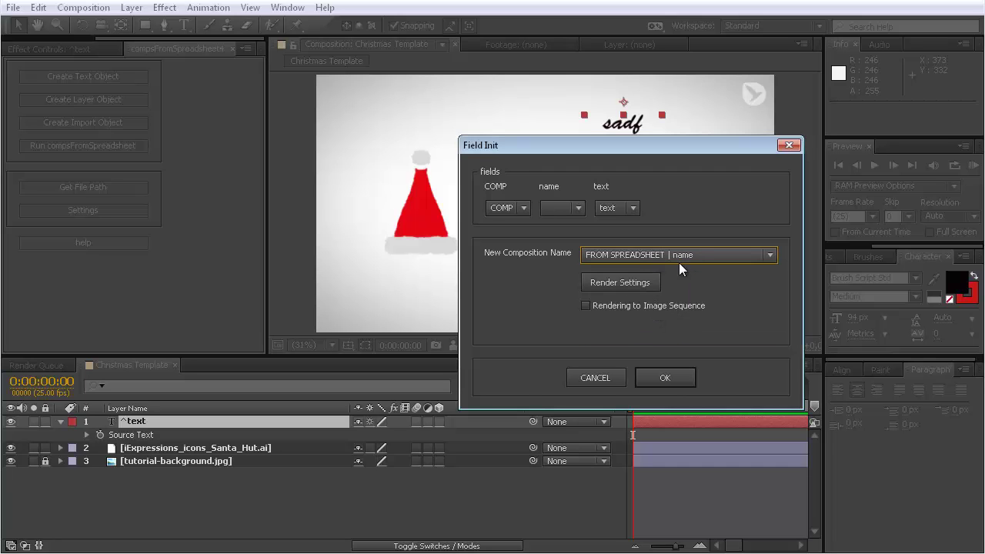
left_click(667, 378)
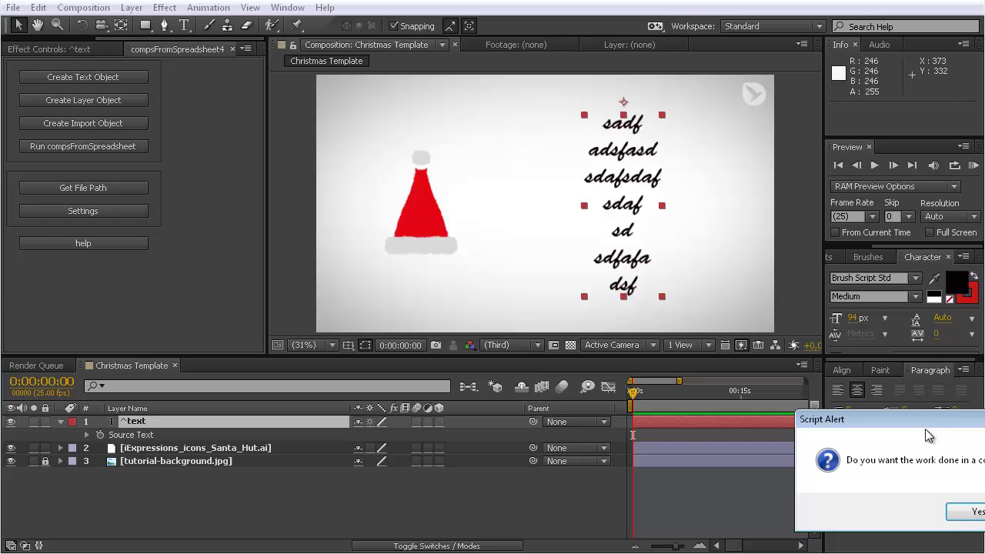
left_click_drag(898, 428, 615, 293)
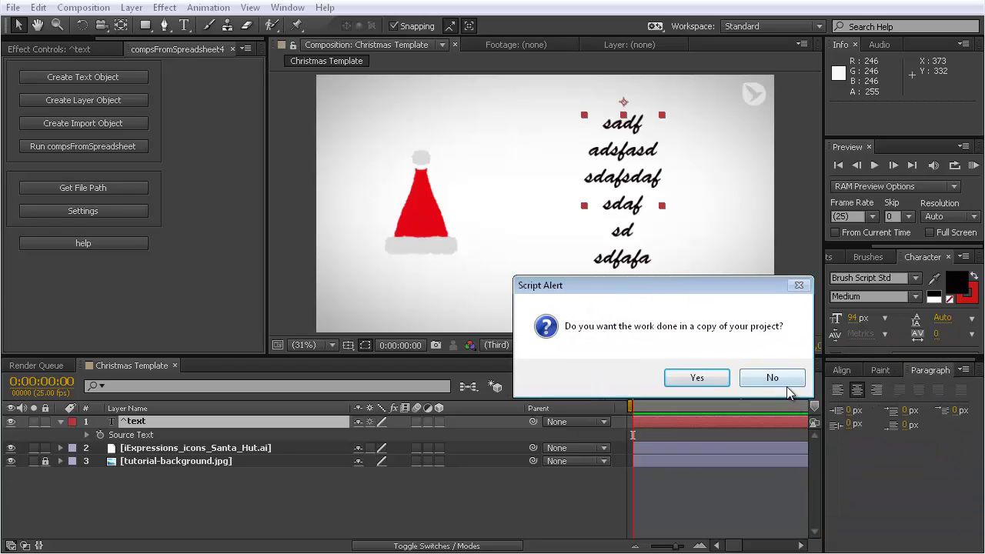
left_click(772, 379)
Step: Open two generated card comps from the compsFromSpreadsheet folder, ending on the Peter card
scroll(23, 49, "up", 3)
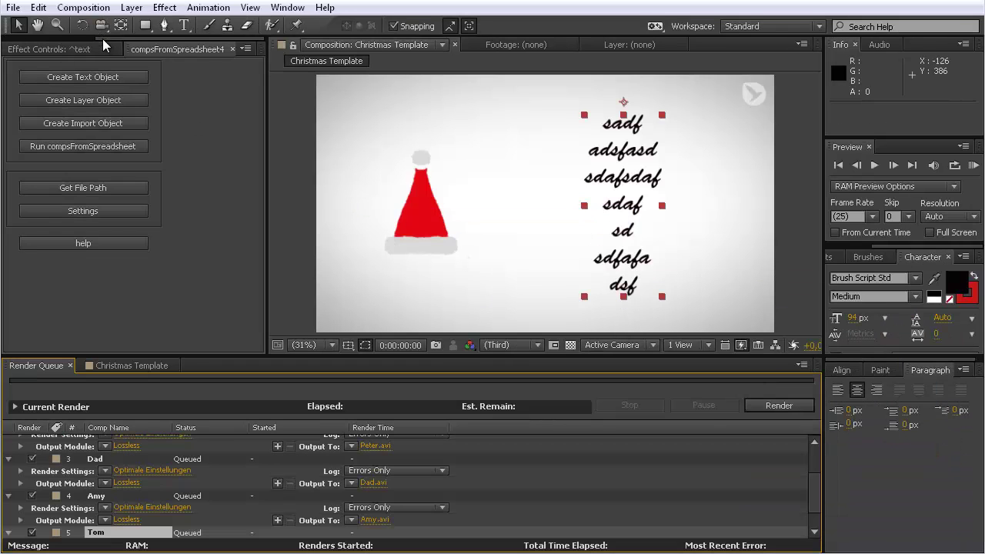
left_click(27, 50)
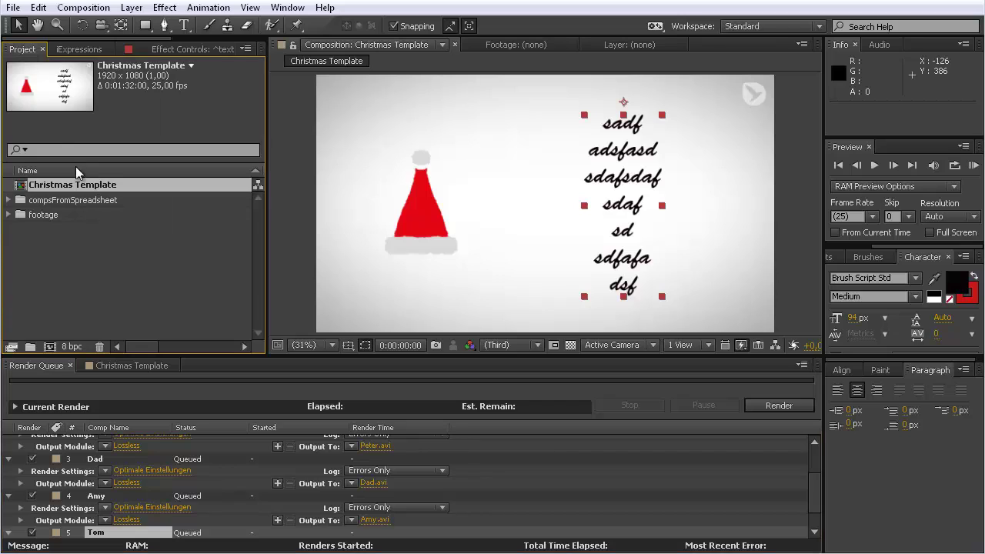
left_click(9, 200)
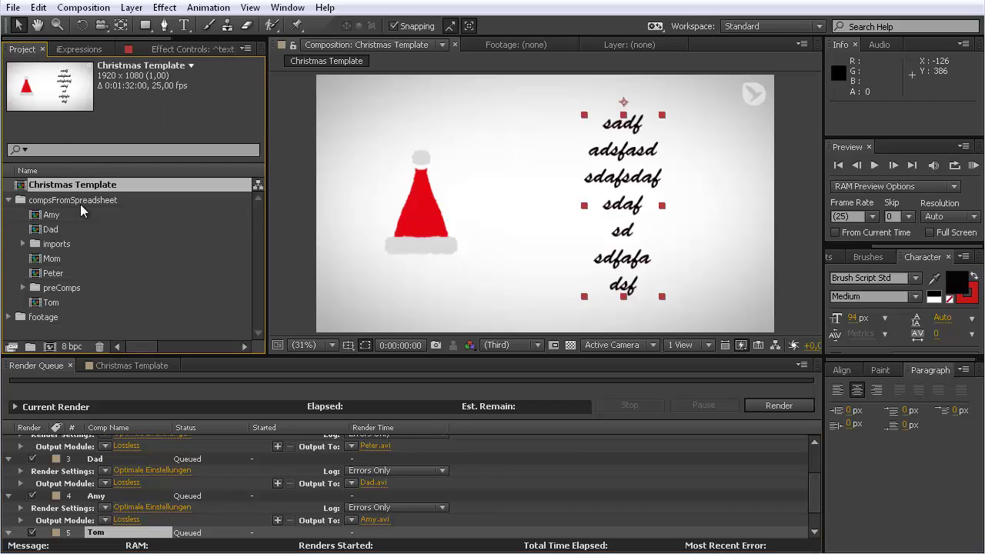
double_click(45, 215)
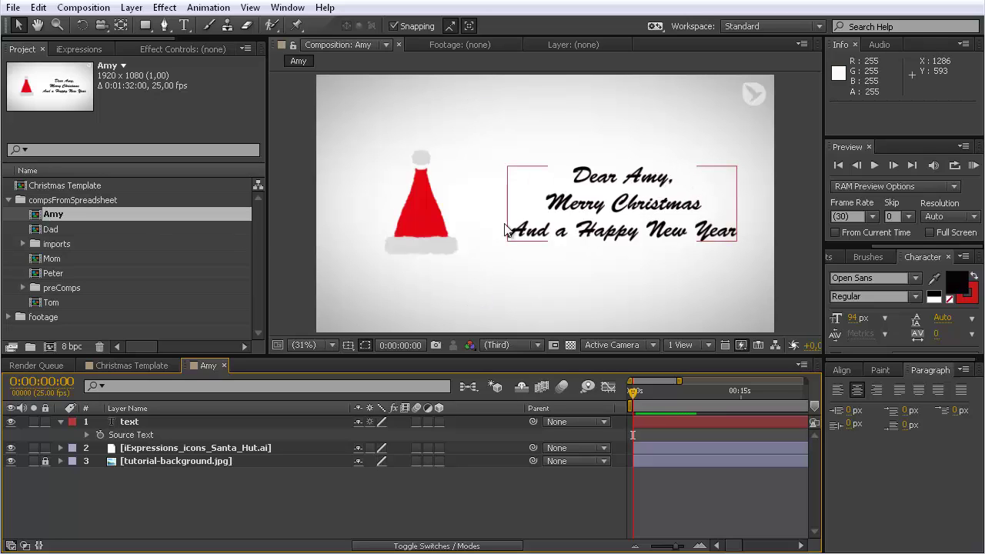
double_click(53, 274)
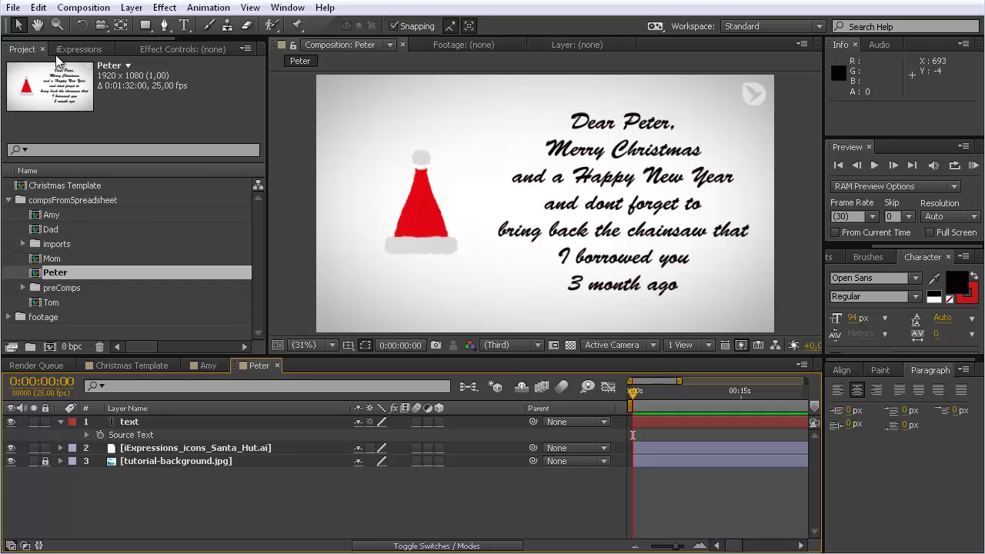
left_click(79, 49)
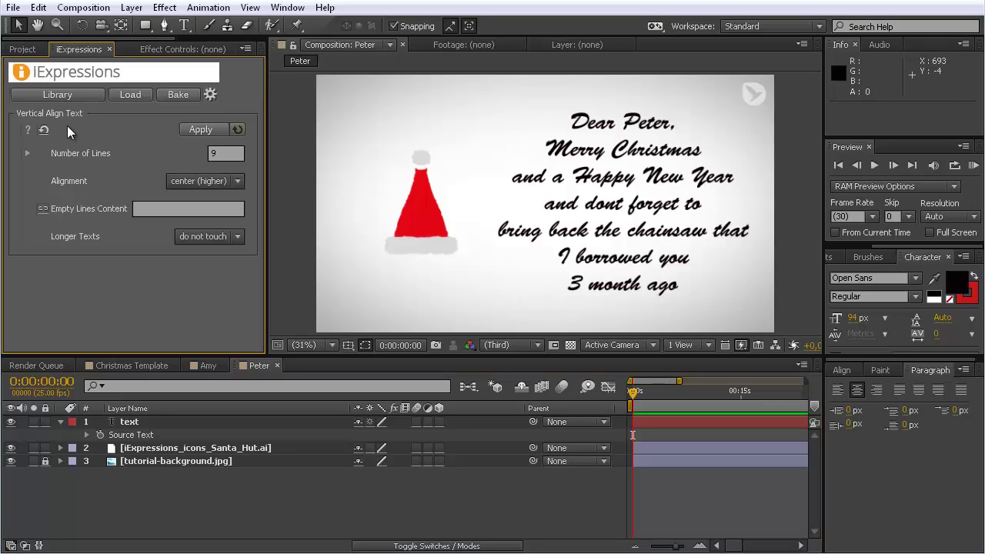